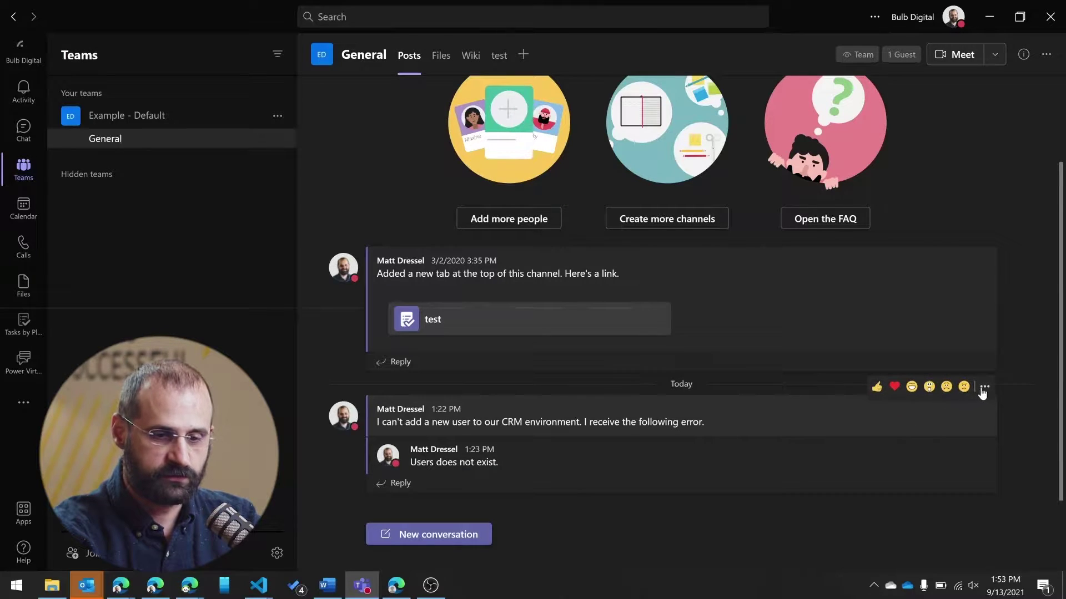
Step: Open the CRM error message's menu and show its More actions submenu, including Create Issue
left_click(982, 388)
mouse_move(978, 393)
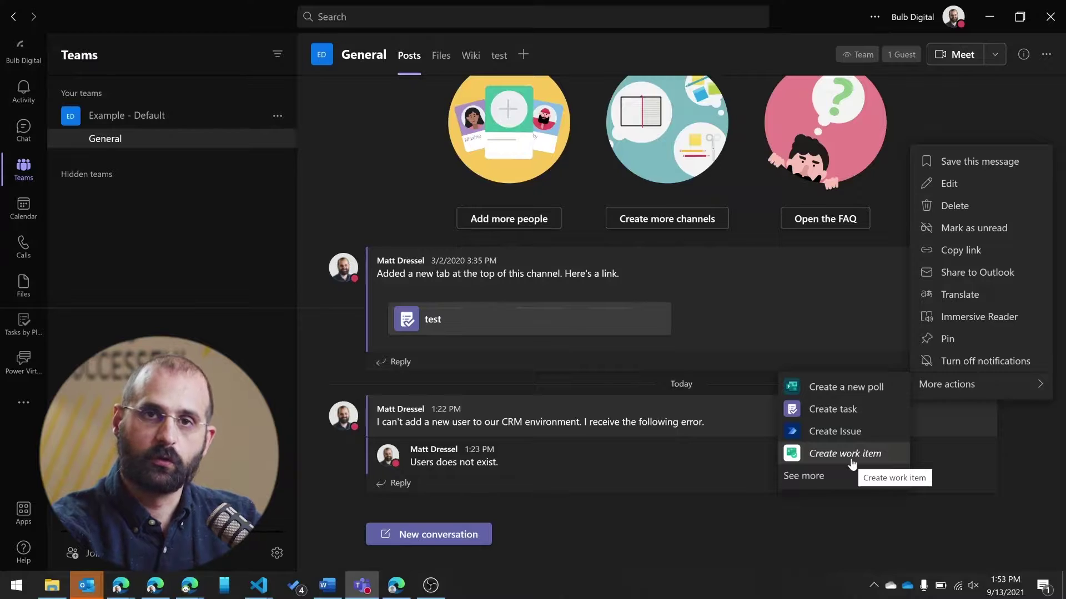
Step: Create an issue from the CRM error message with the comment 'Error: User does not exist.'
left_click(827, 432)
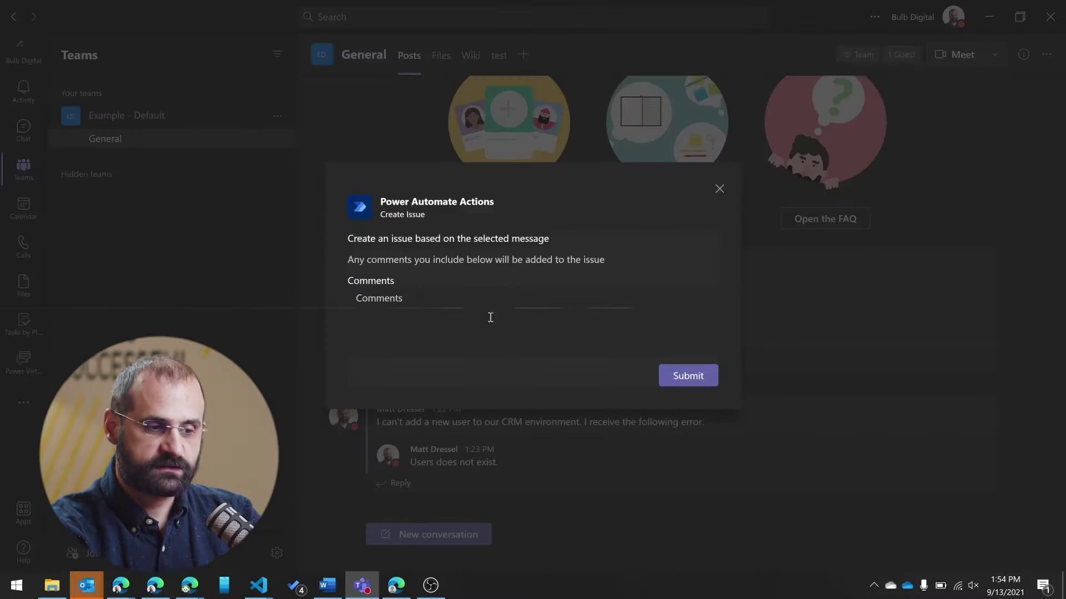
left_click(478, 317)
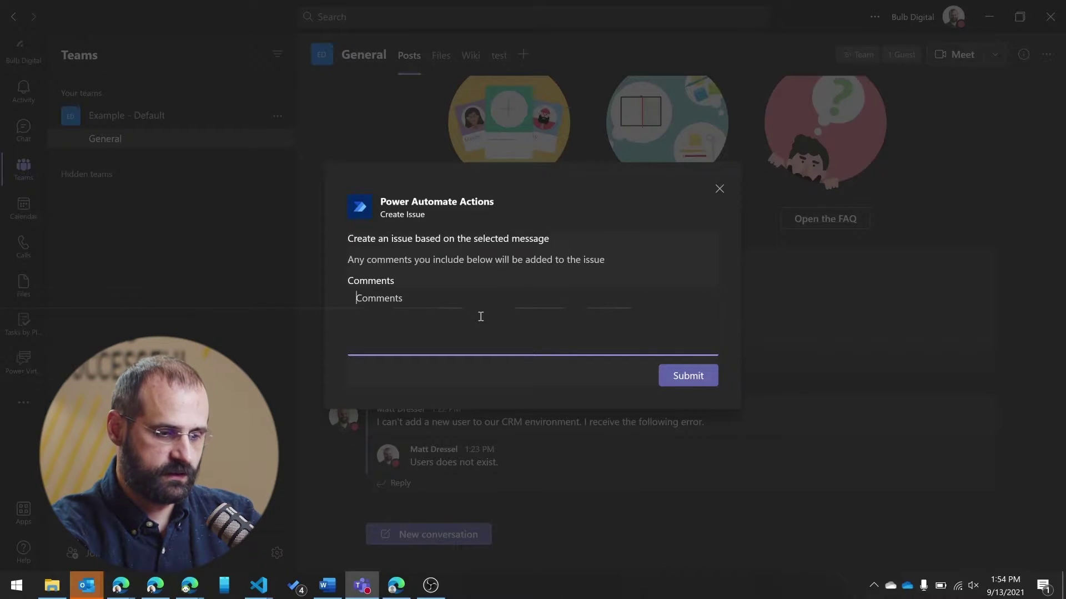
type("Error:")
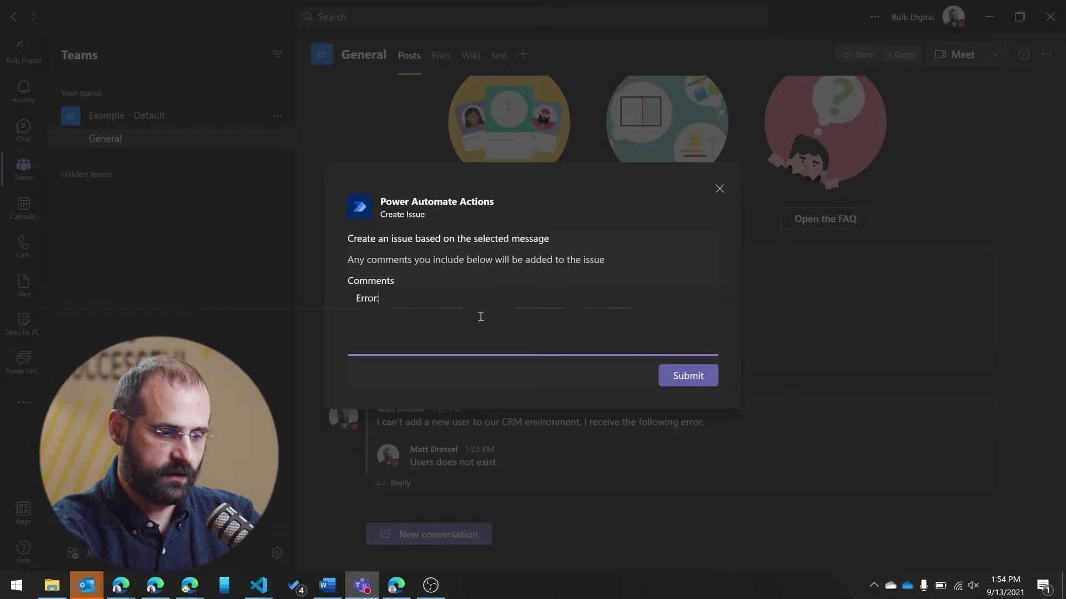
type(" User does not exist.")
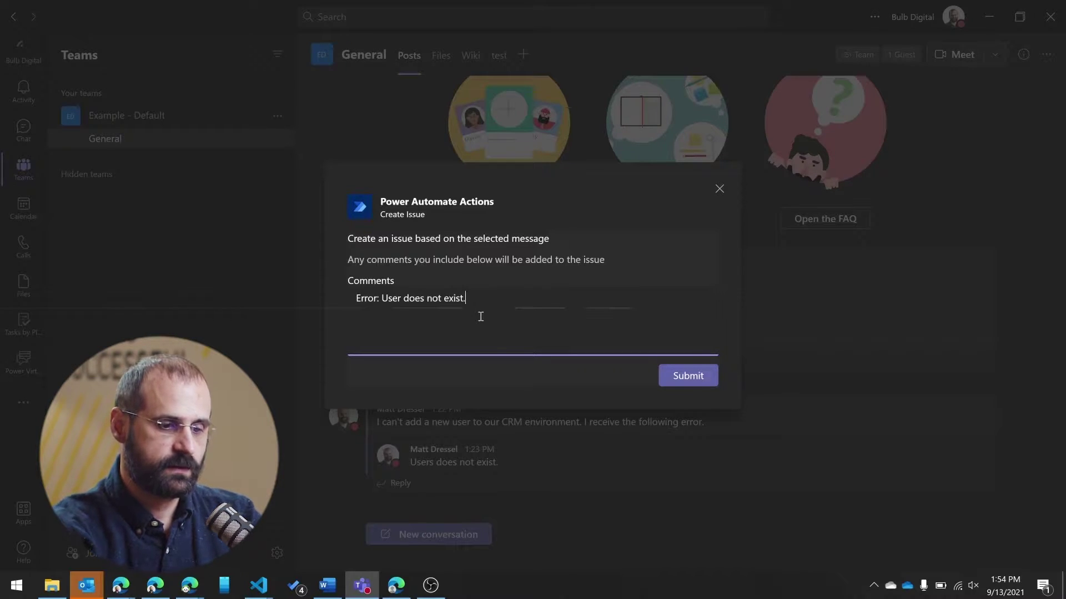
left_click(699, 381)
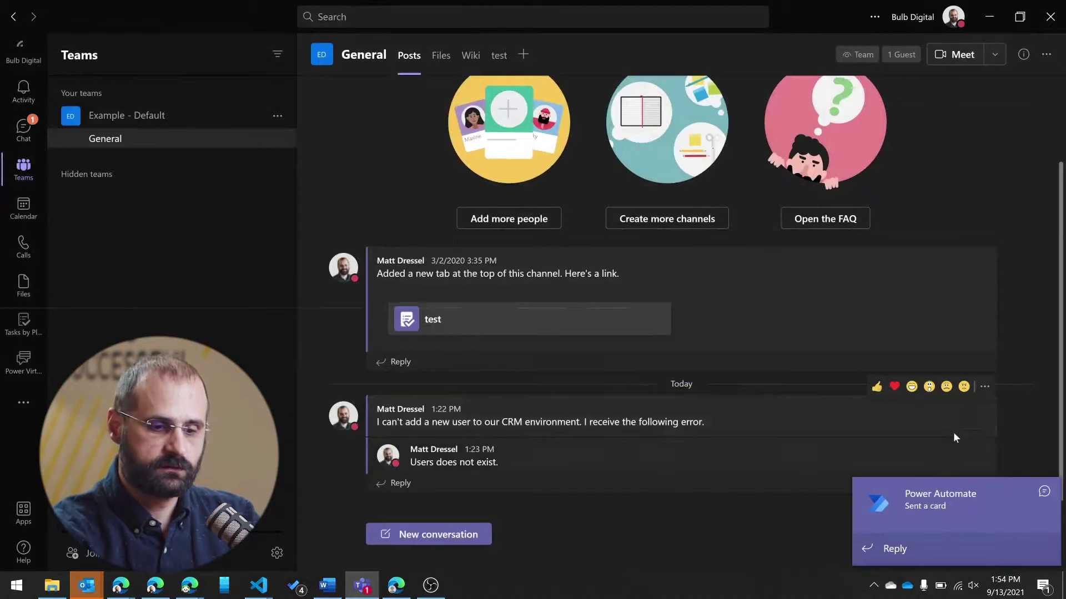
Step: Switch to the SharePoint Issues list in Edge and refresh it to show the new CRM issue
key("super+Tab")
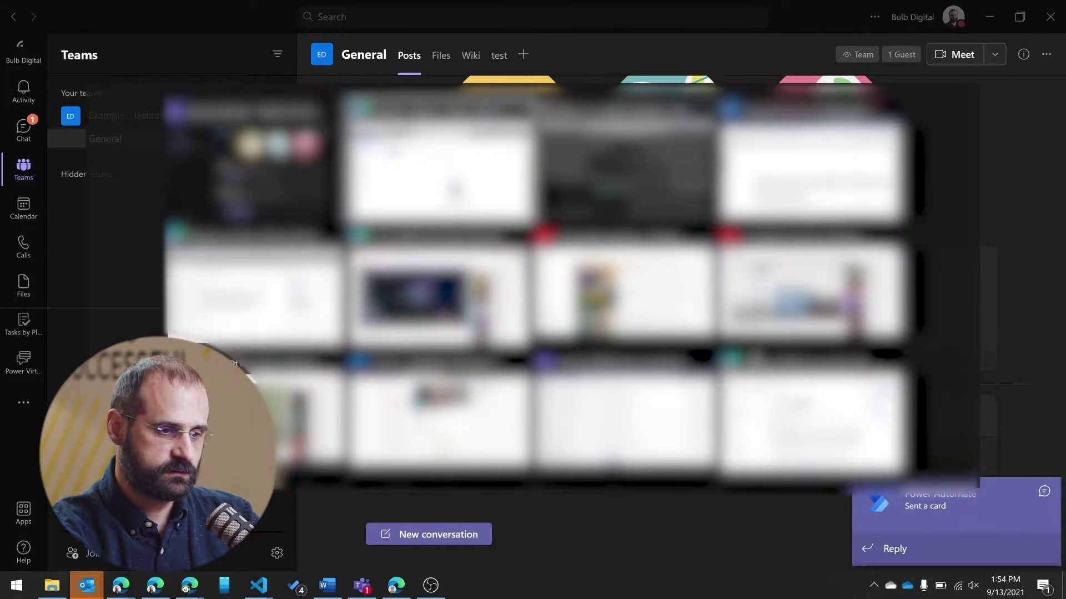
left_click(457, 360)
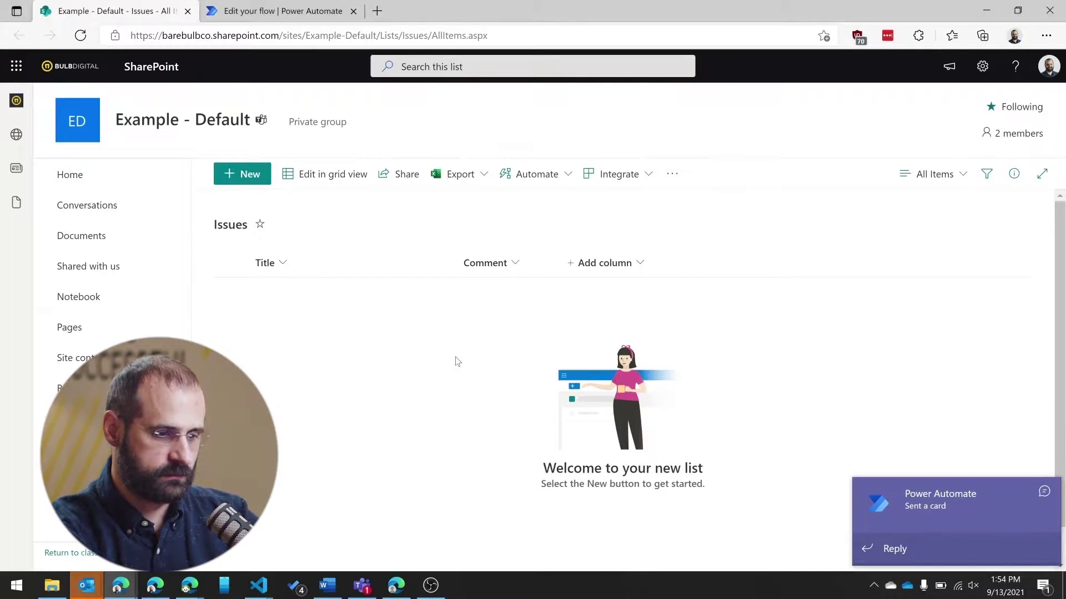
key("F5")
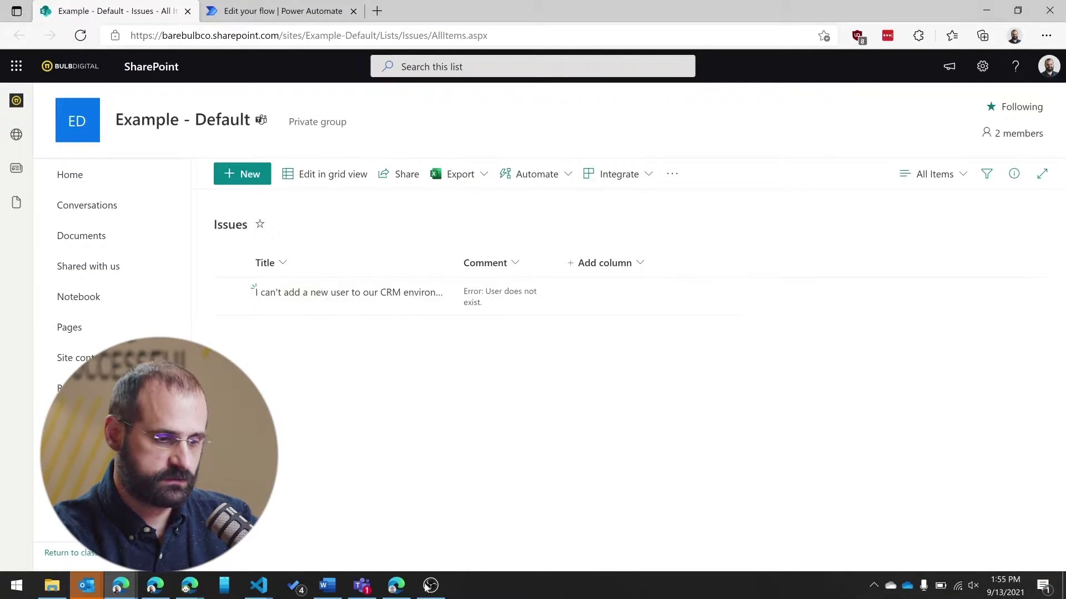
Step: Start a new instant cloud flow from My flows in Power Automate
left_click(398, 586)
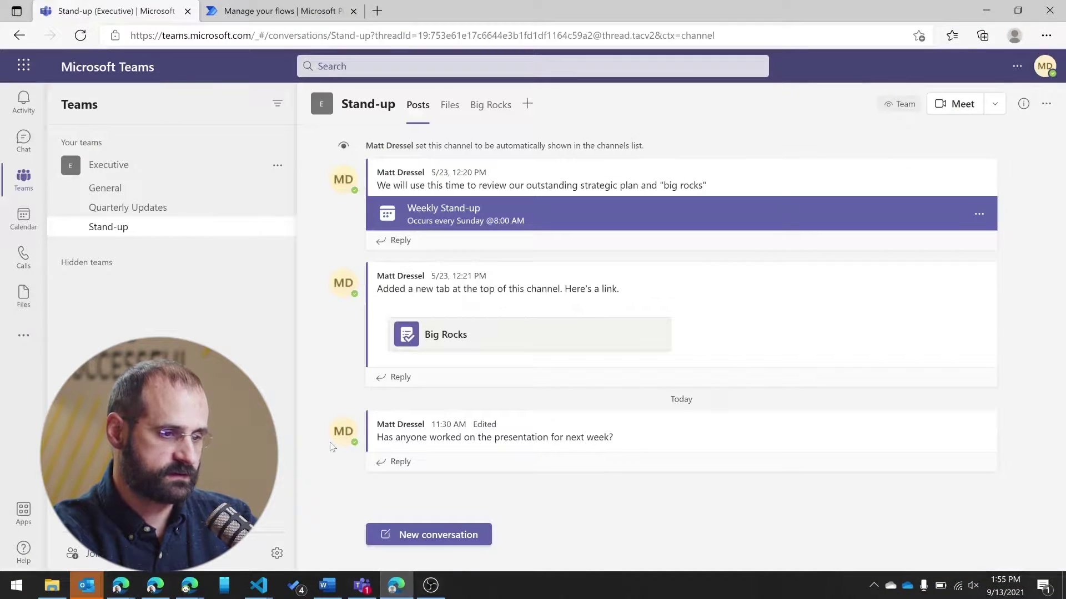
left_click(244, 10)
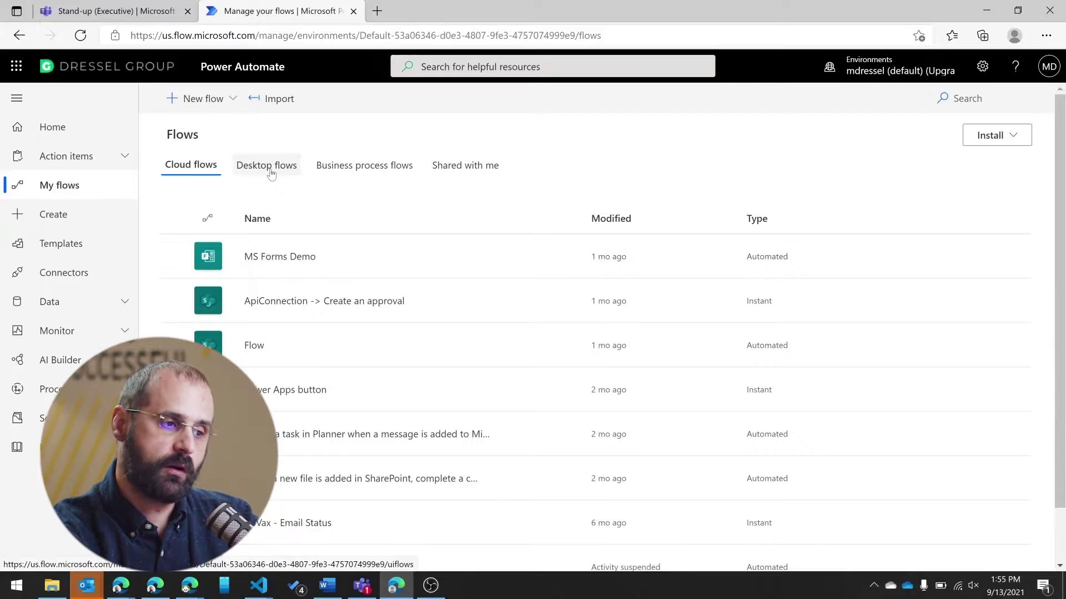
left_click(216, 100)
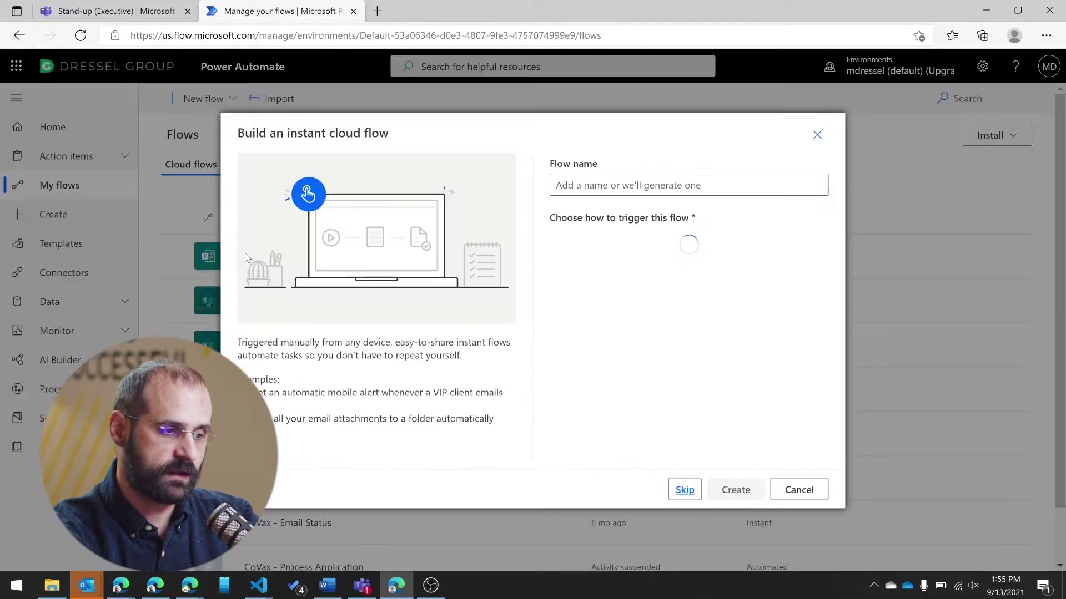
left_click(245, 254)
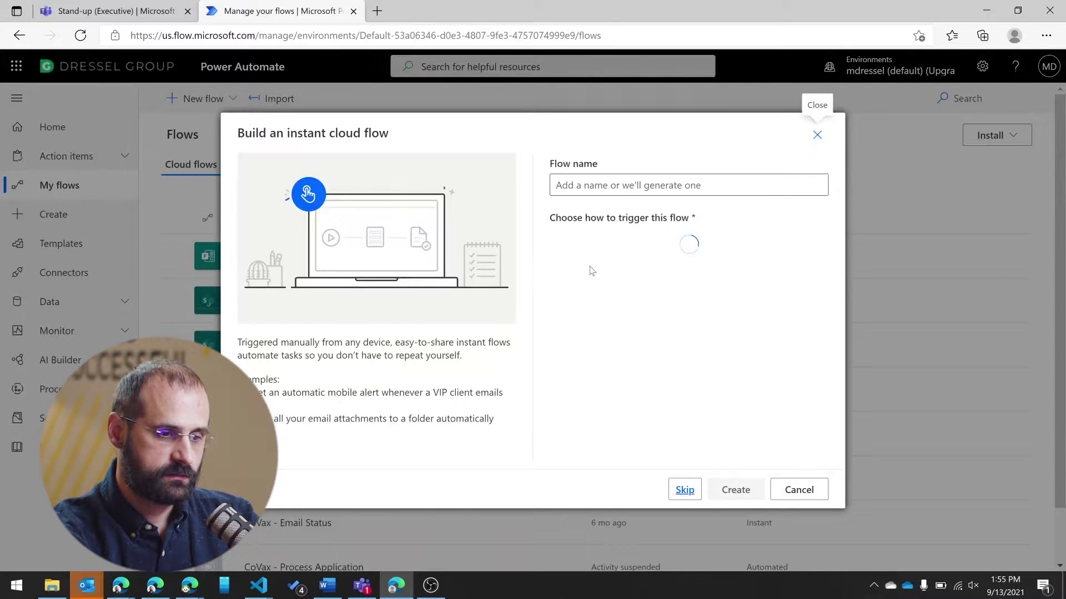
Step: Name the flow 'Create Issue' and choose the Teams 'For a selected message' trigger
left_click(627, 185)
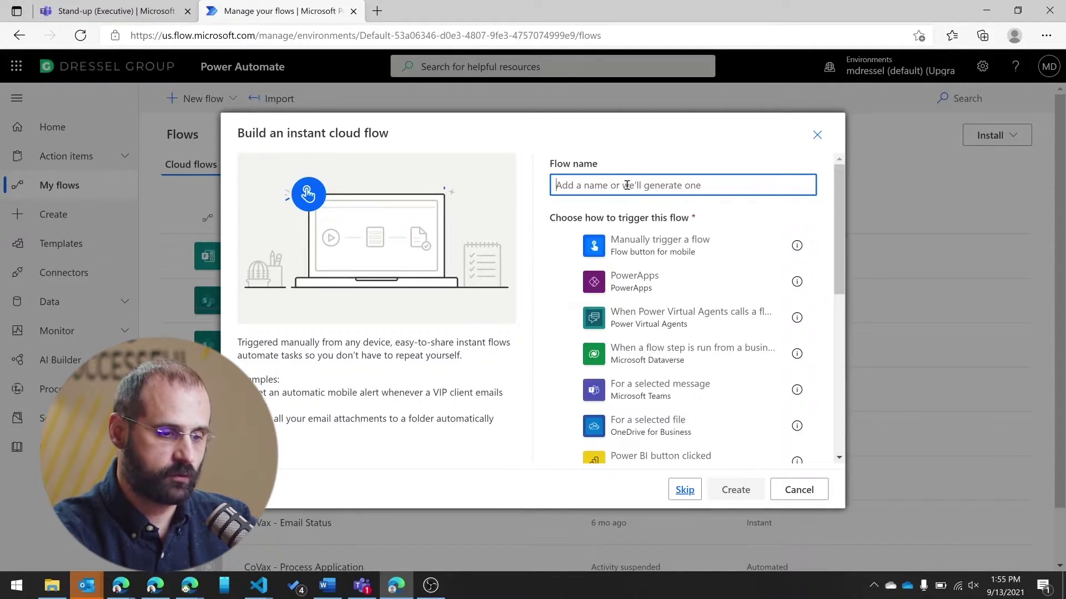
type("Crea")
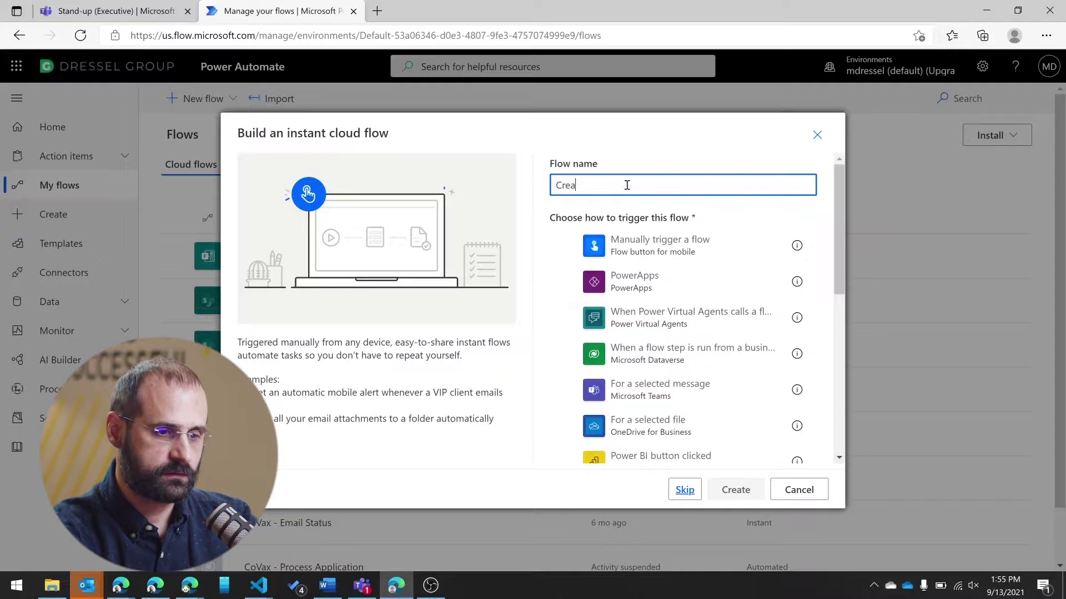
type("te Issue")
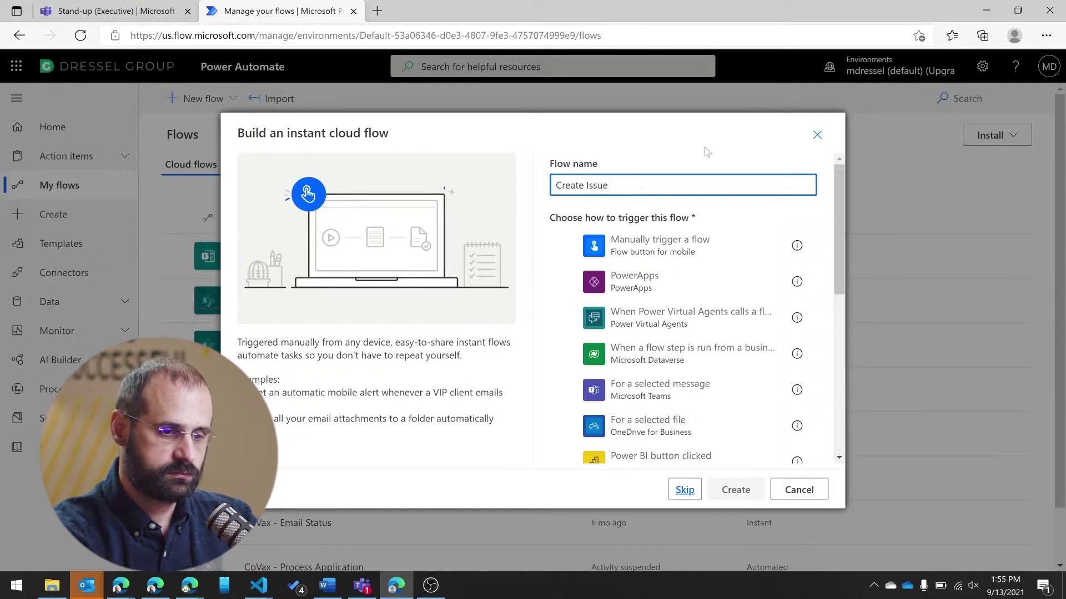
scroll(702, 341, "down", 1)
scroll(702, 341, "up", 1)
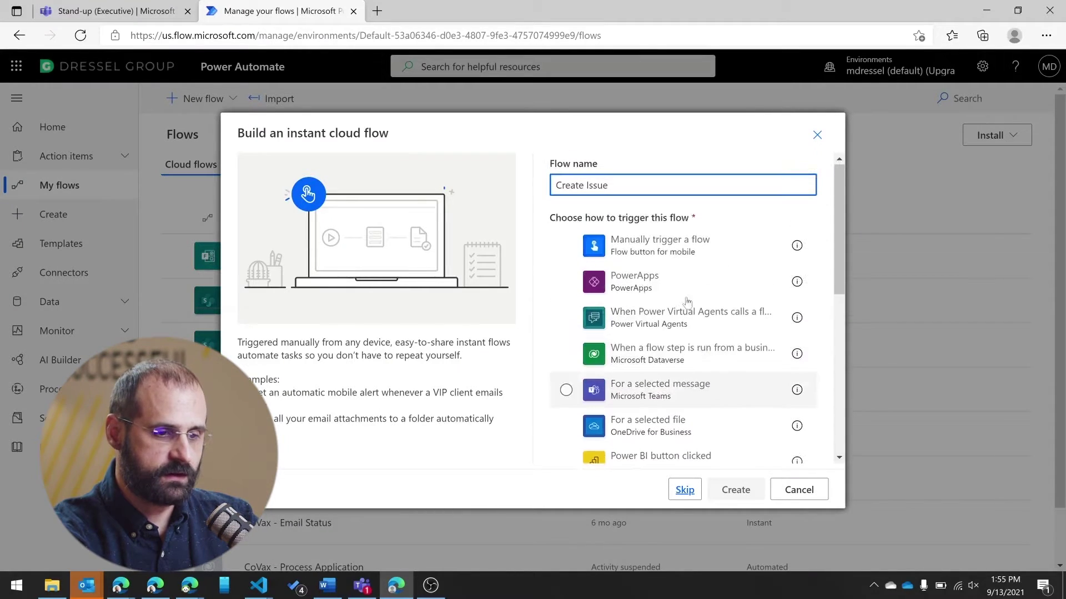
left_click(704, 402)
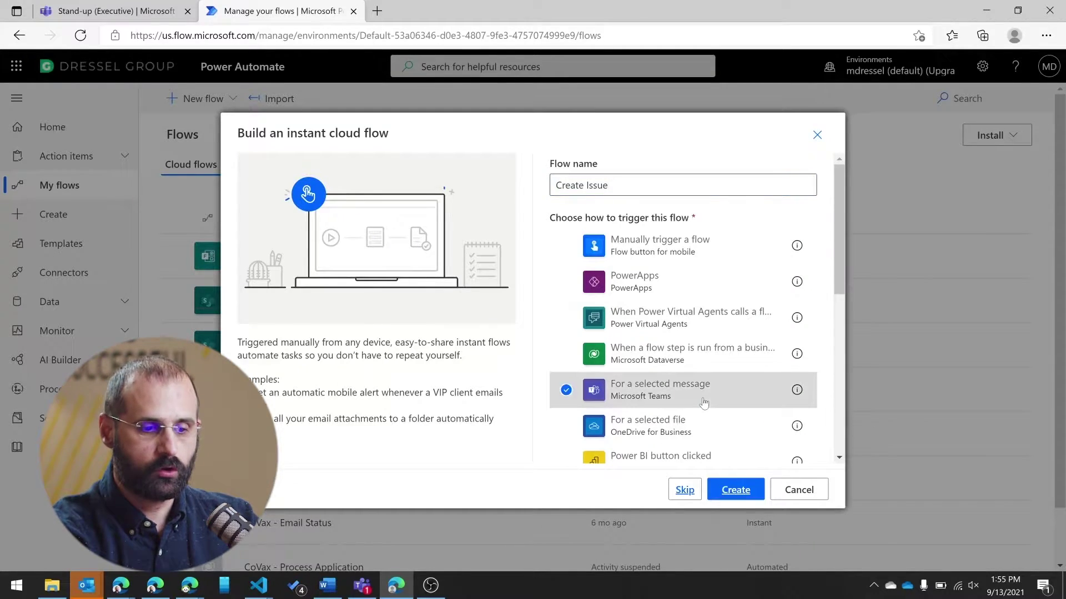
Step: Create the Create Issue flow with its Teams selected-message trigger
left_click(735, 490)
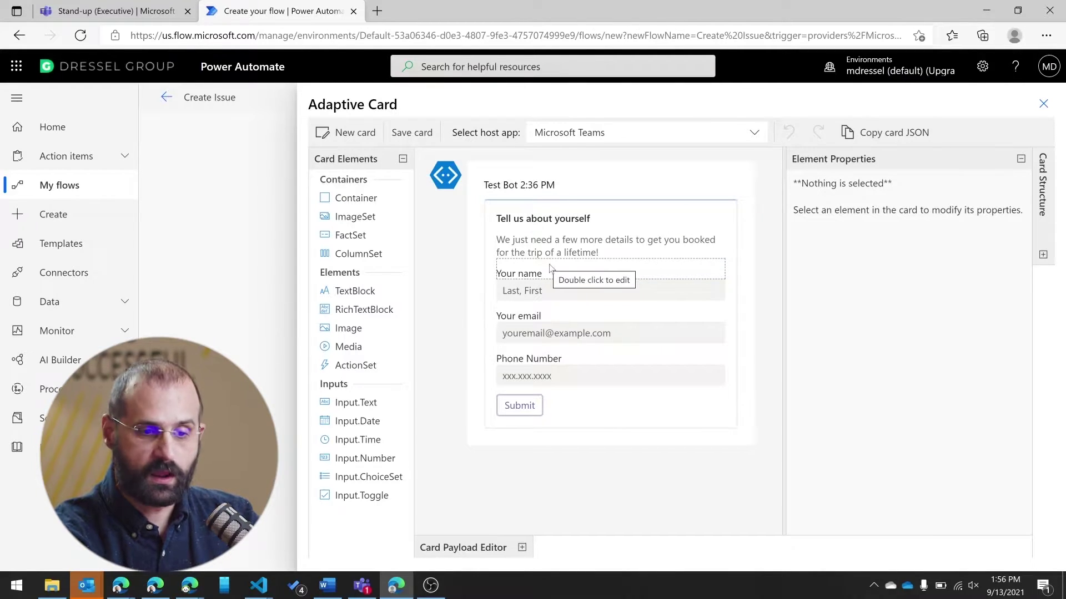
Step: Rename the card's 'Your name' label to 'Comment'
left_click(537, 233)
left_click(544, 219)
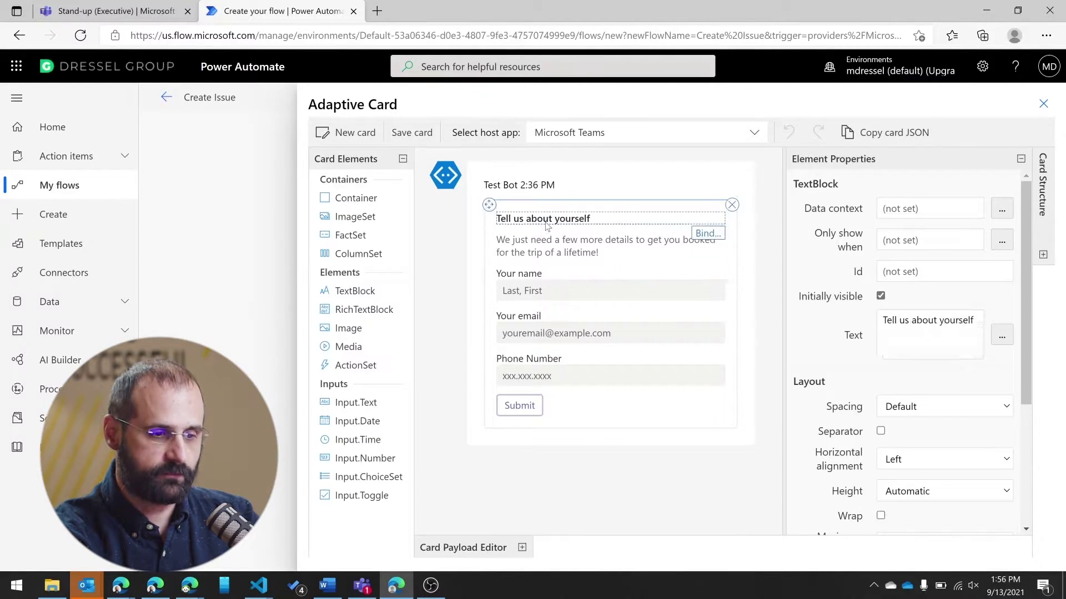
left_click(531, 278)
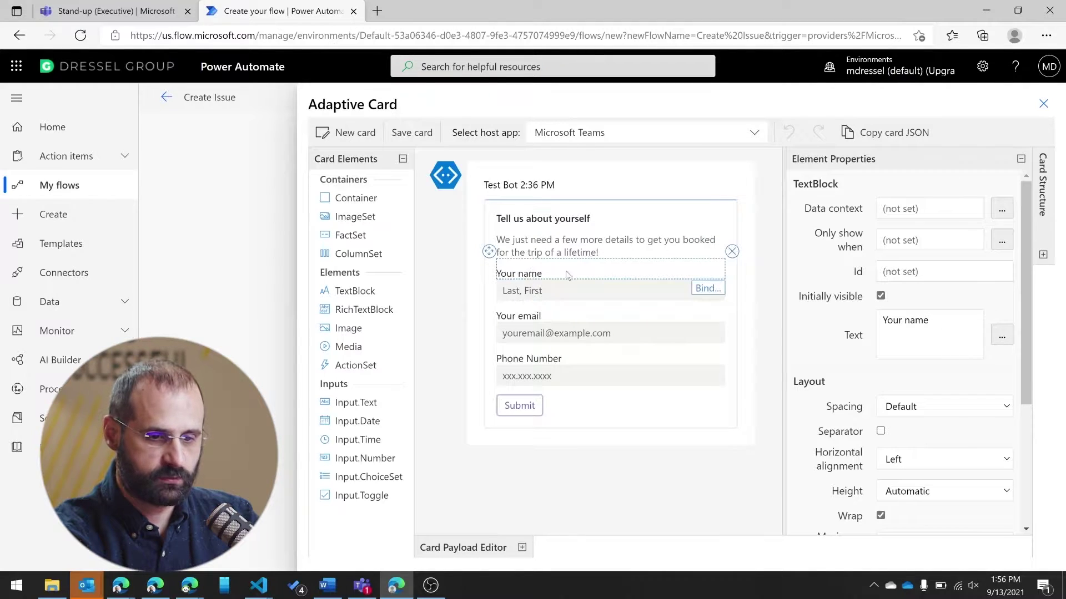
left_click(903, 325)
key("ctrl+a")
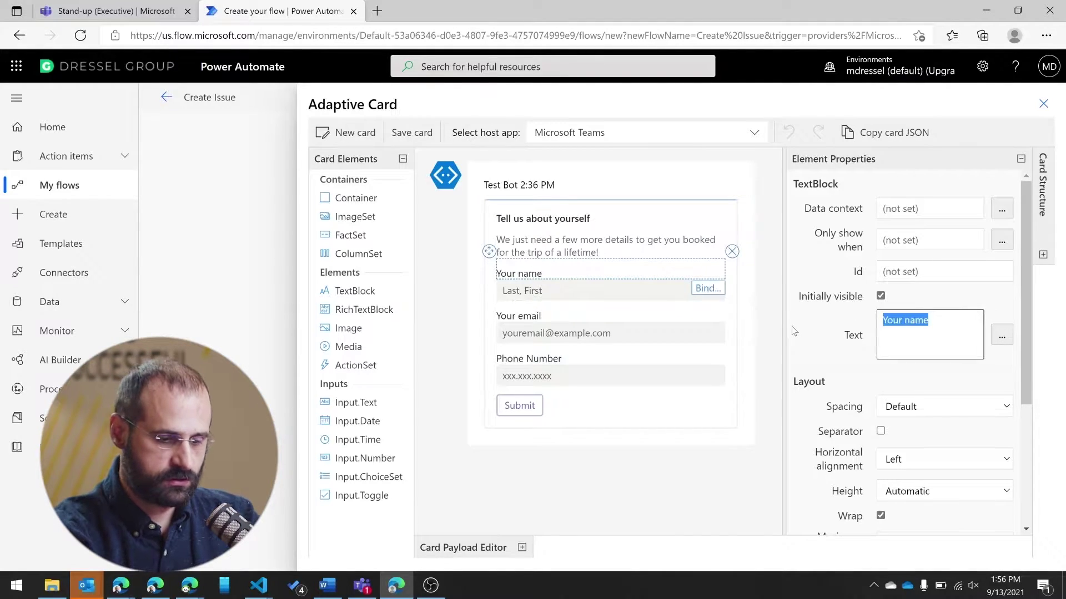
type("Comment")
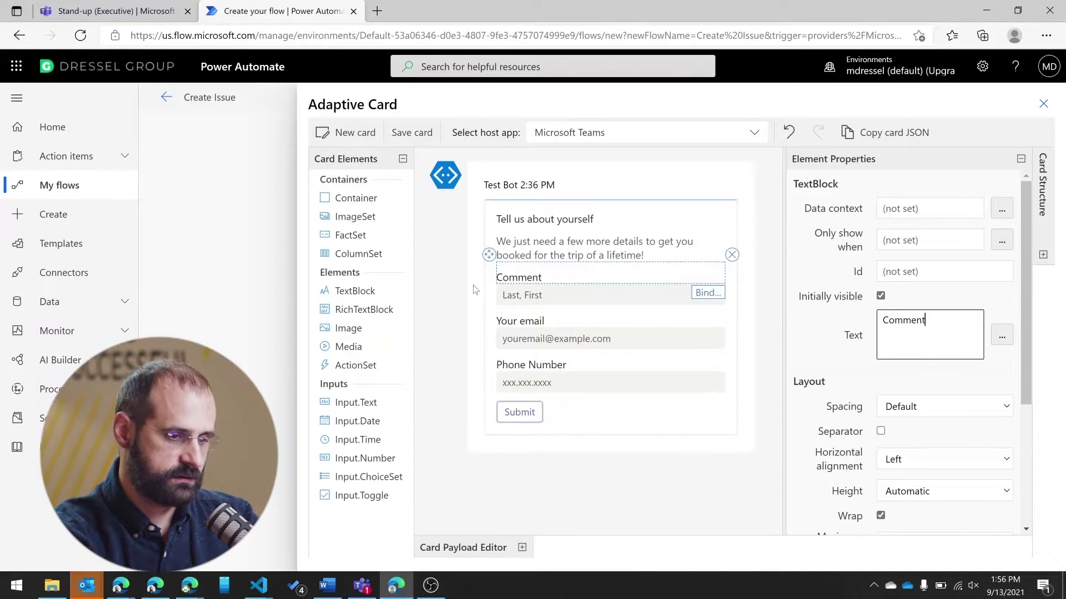
Step: Delete the email and phone number labels and input boxes from the card
left_click(553, 340)
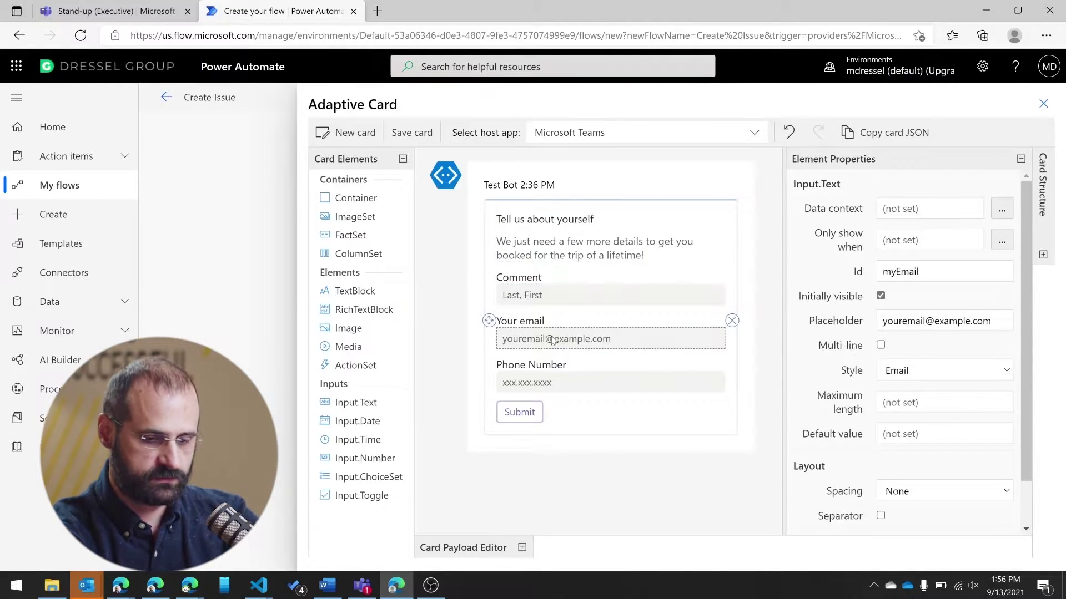
key("Delete")
left_click(545, 324)
key("Delete")
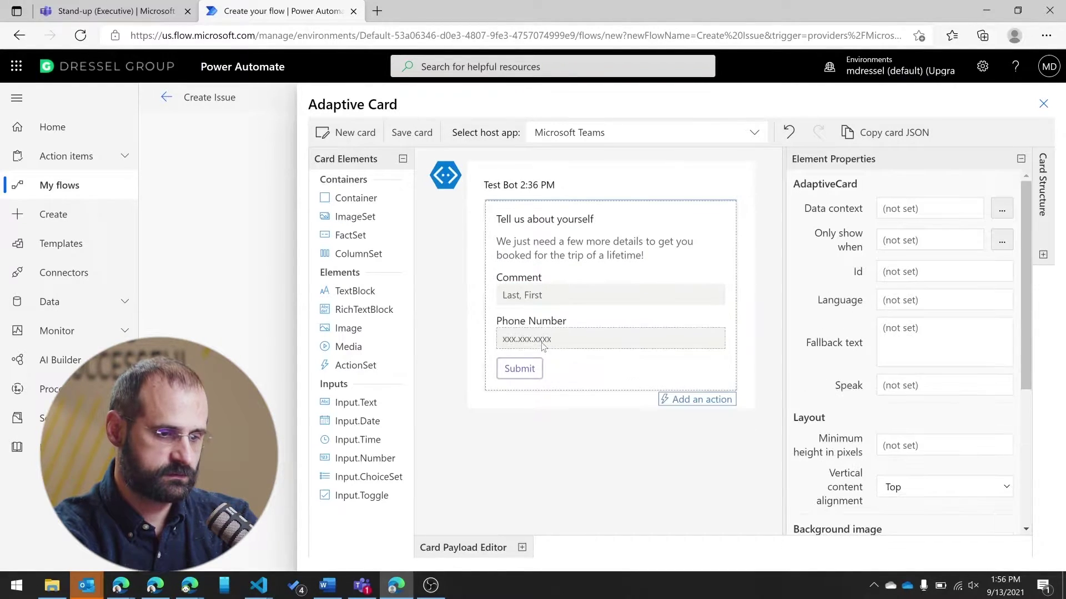
left_click(548, 328)
key("Delete")
left_click(549, 317)
key("Delete")
Step: Change the card heading to 'Please add comments' and clear the existing body text
left_click(555, 248)
left_click(545, 219)
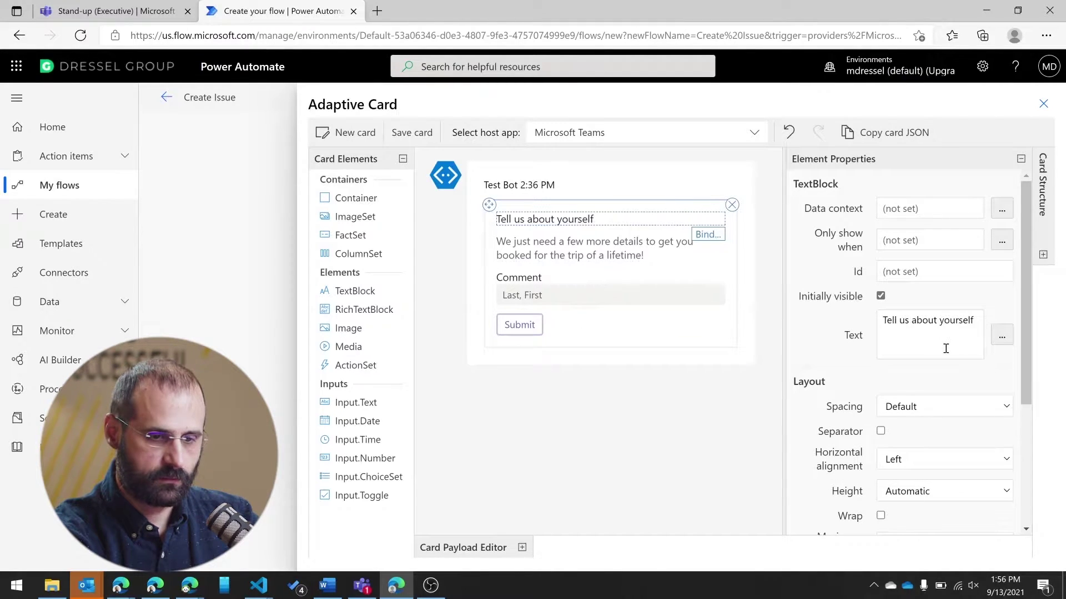
left_click(945, 316)
key("ctrl+a")
type("Please add any comme")
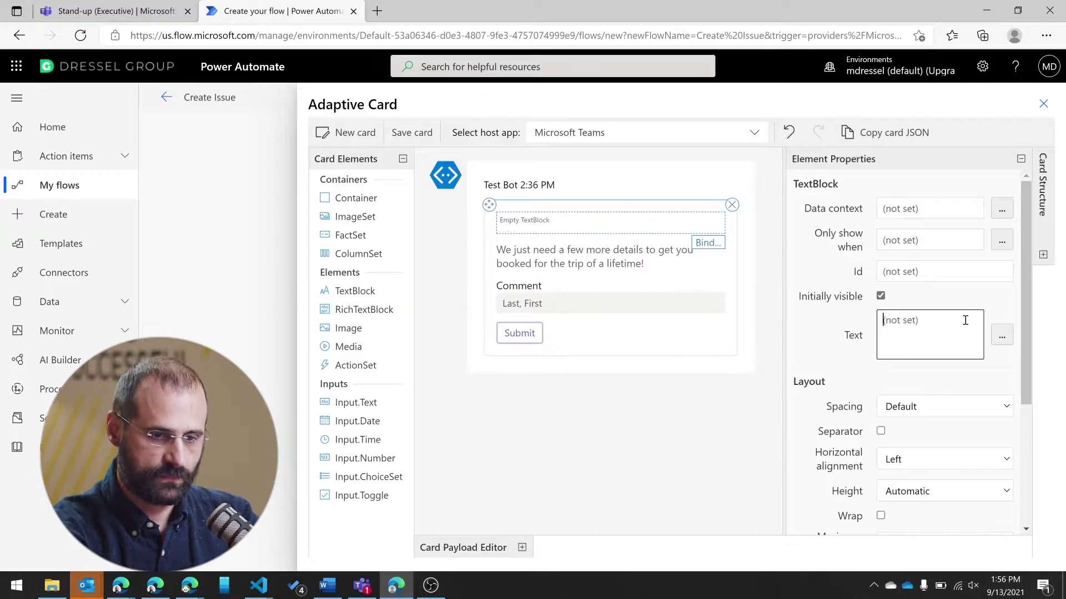
type("nts")
key("ctrl+BackSpace")
key("ctrl+BackSpace")
type("comment")
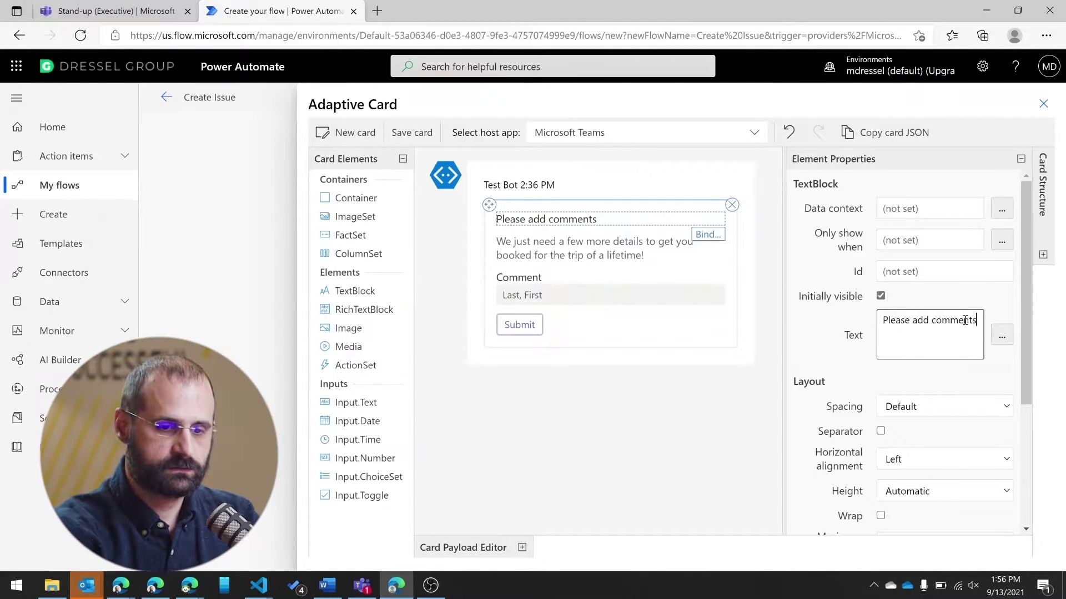
left_click(642, 253)
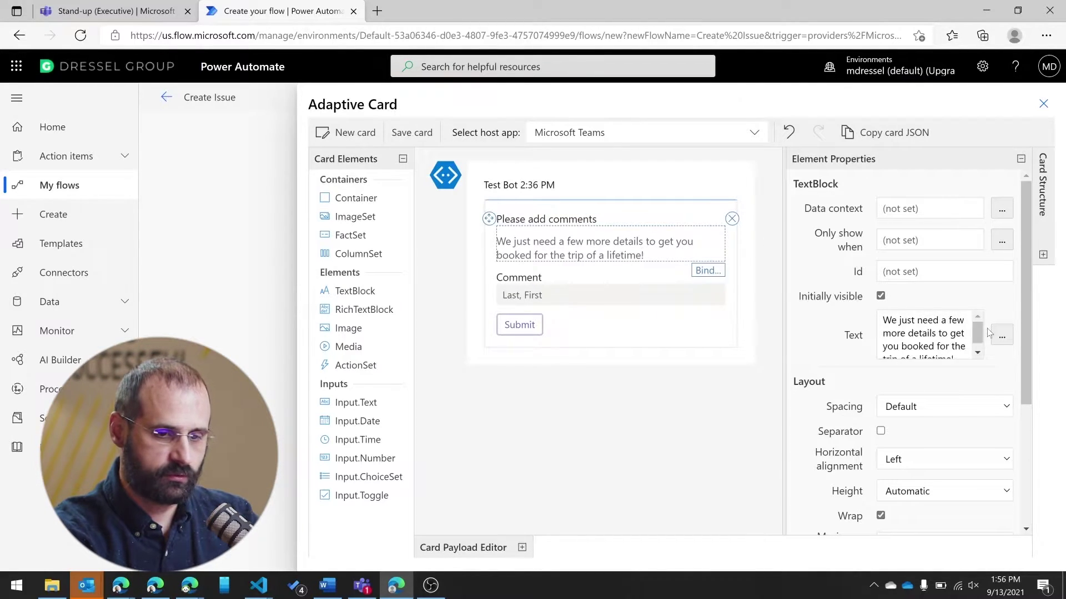
left_click(944, 339)
key("ctrl+a")
Step: Set the body to 'Please provide some information about the issue you are adding.', input id myComment, placeholder Comment
type("Please provide some information about the issue you are adding.")
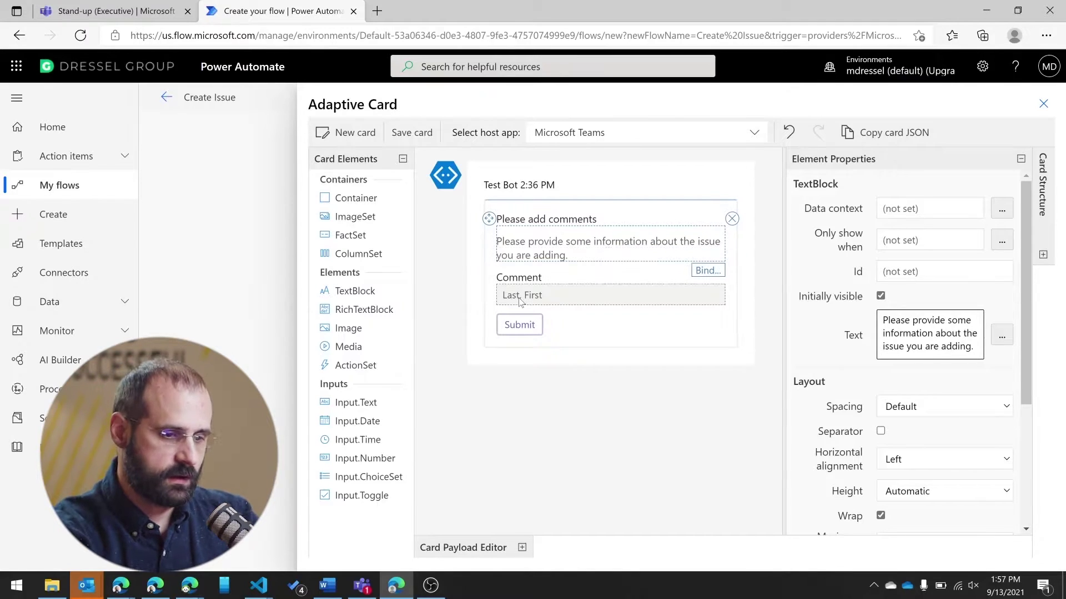
left_click(521, 301)
left_click_drag(924, 271, 880, 273)
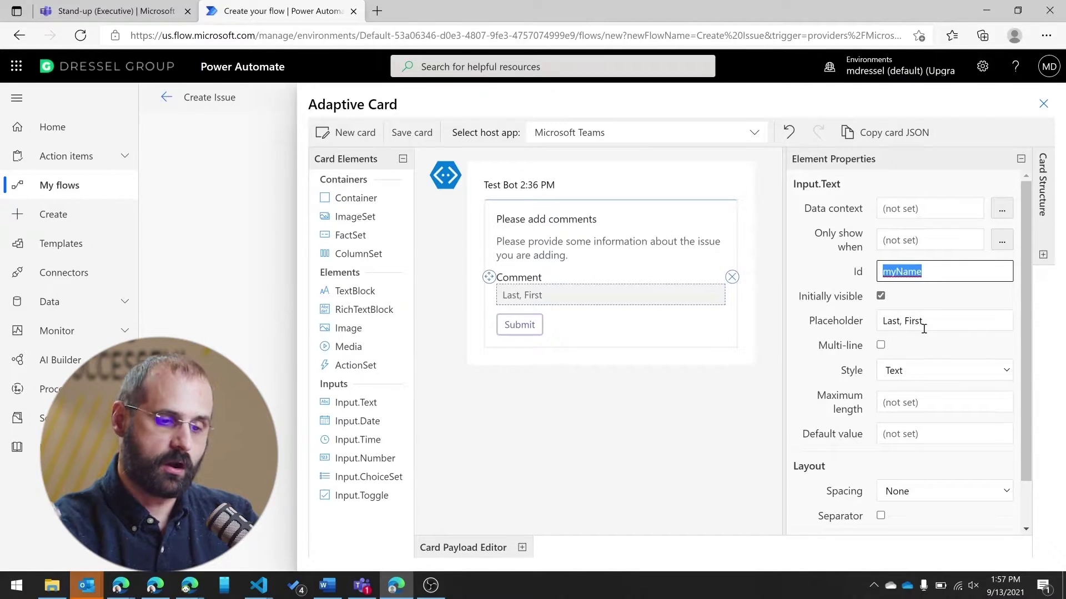
type("myComment")
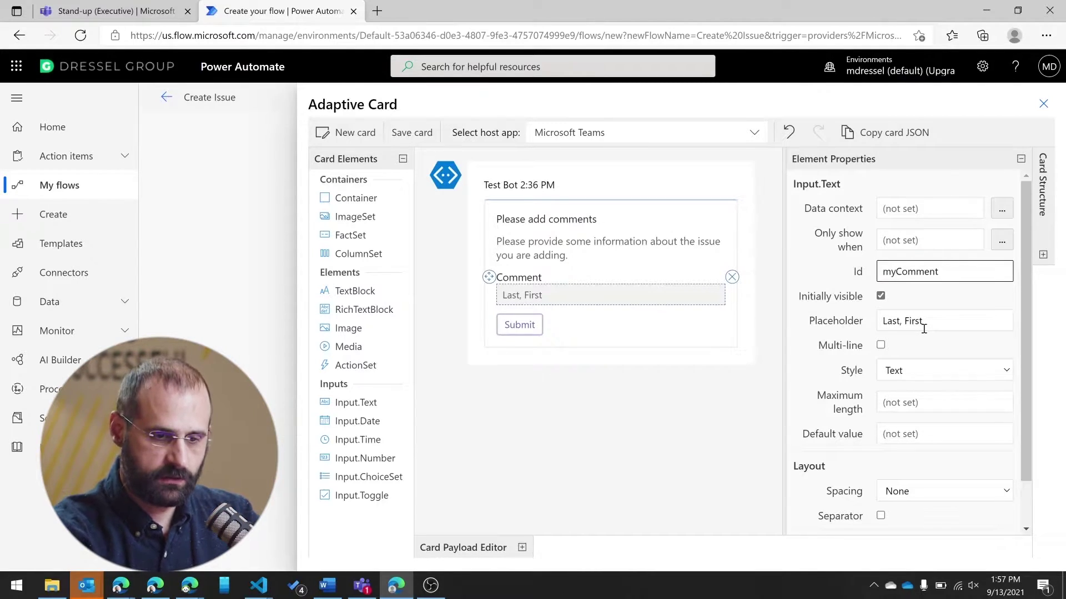
left_click_drag(924, 329, 875, 327)
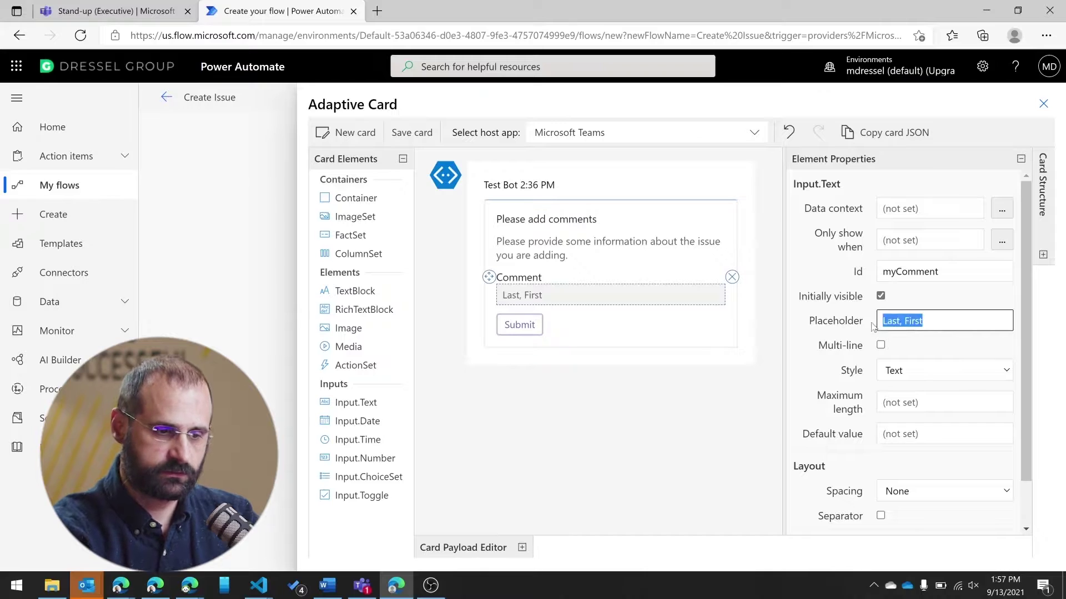
type("Comment")
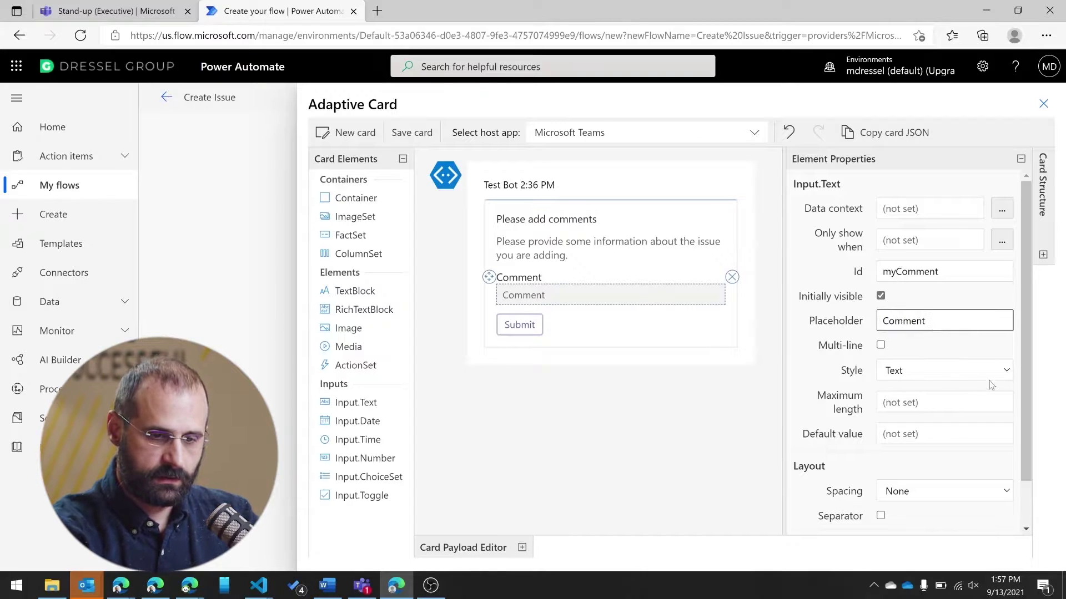
Step: Make the comment input multi-line and save the card
left_click(992, 379)
left_click(992, 380)
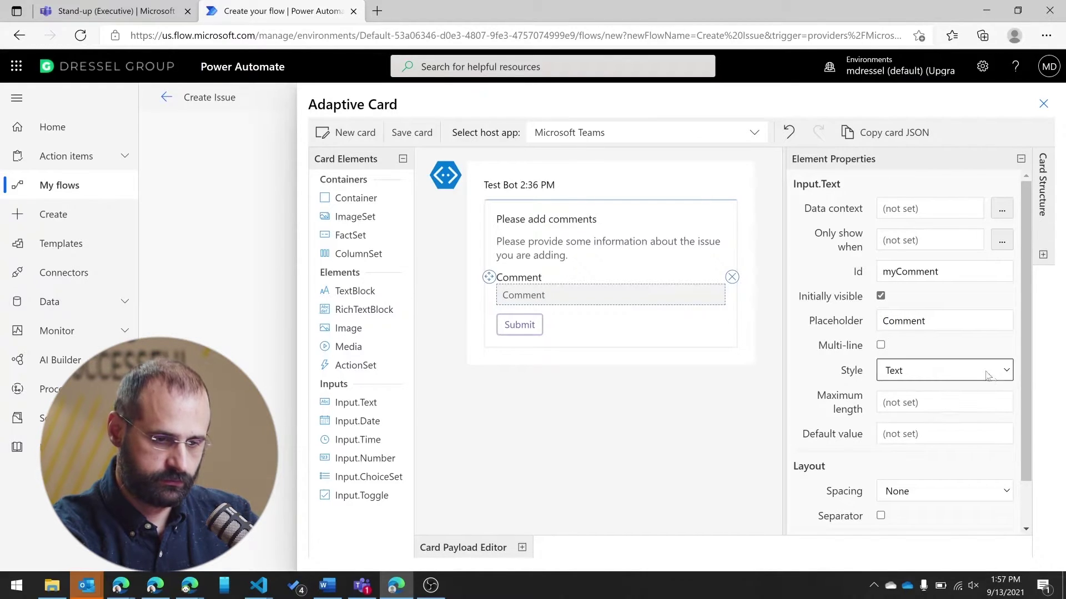
left_click(880, 345)
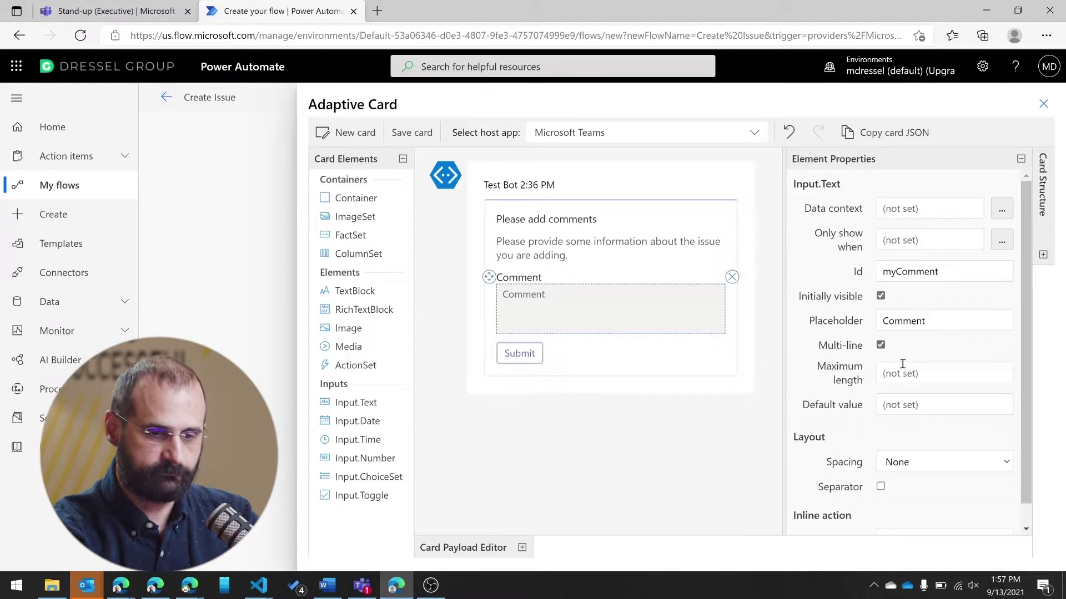
left_click(439, 140)
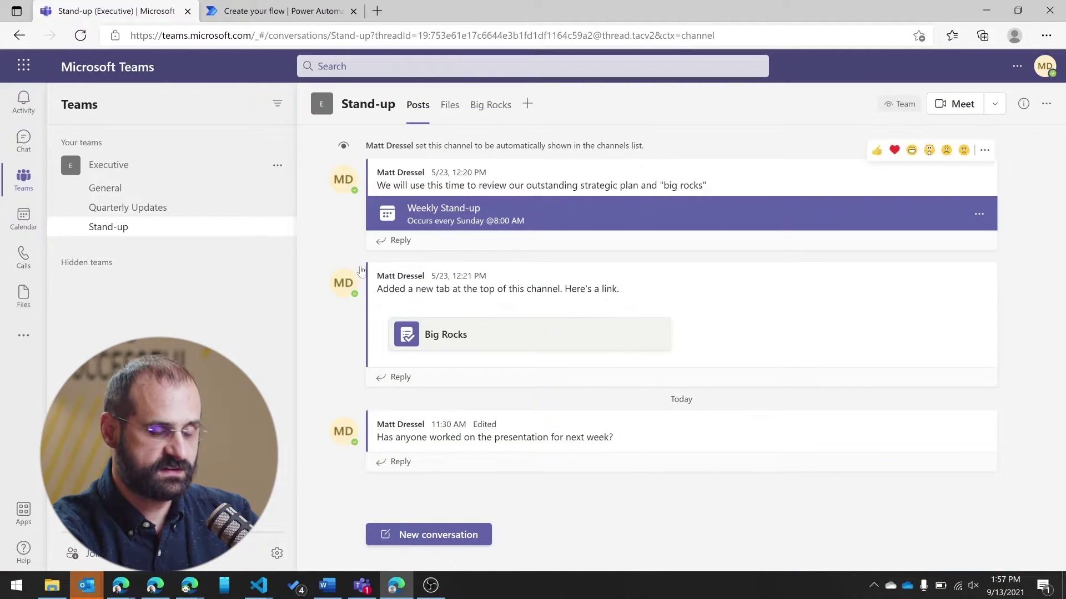
Step: Open the Stand-up channel's files in SharePoint and go to the Executive site's Site contents
left_click(1046, 103)
mouse_move(1025, 144)
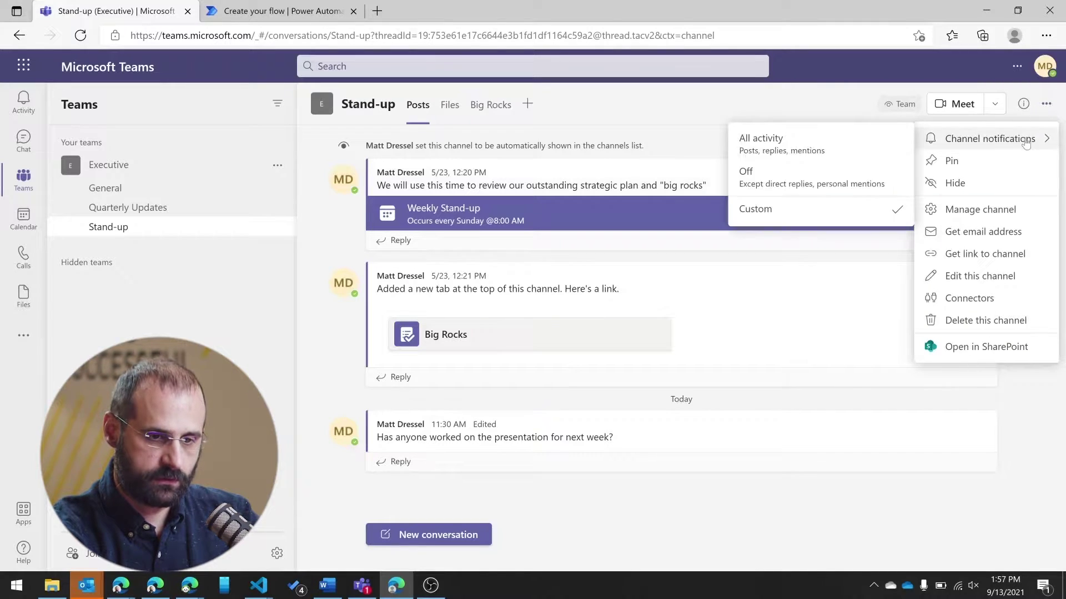
left_click(986, 347)
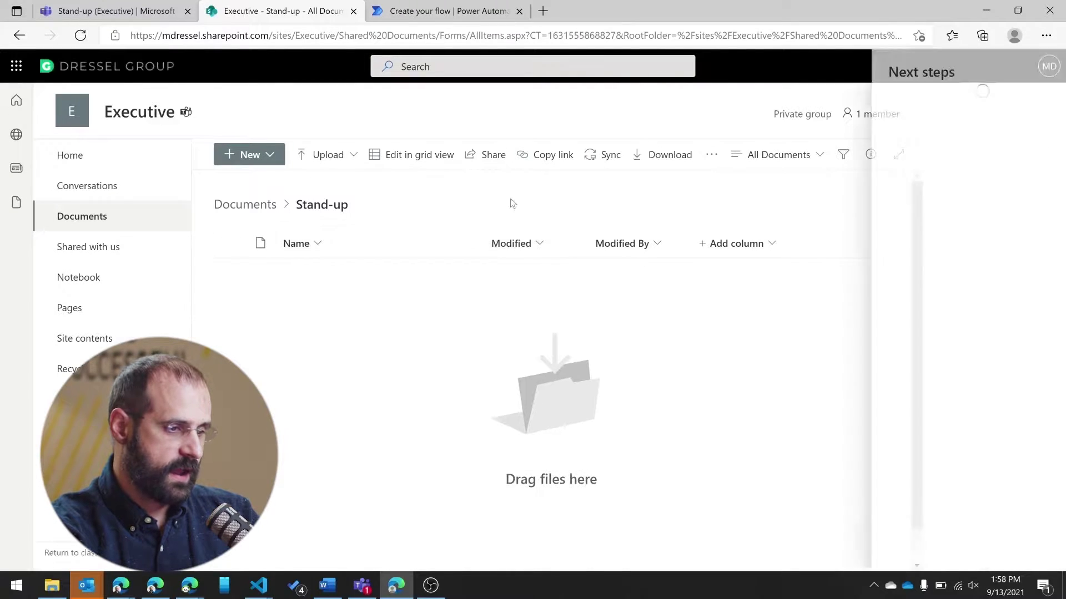
left_click(991, 66)
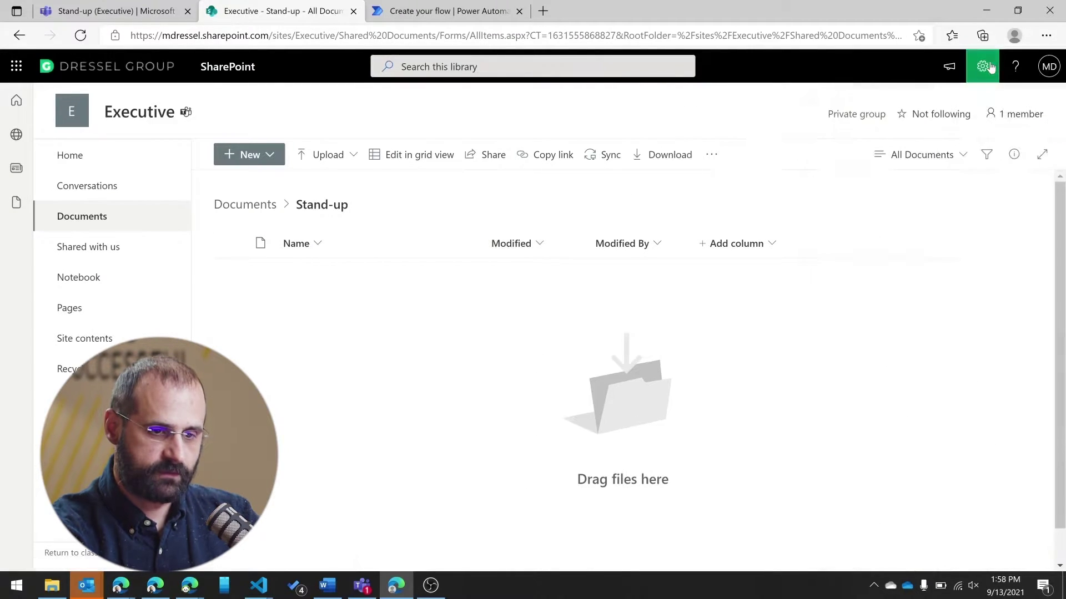
left_click(899, 197)
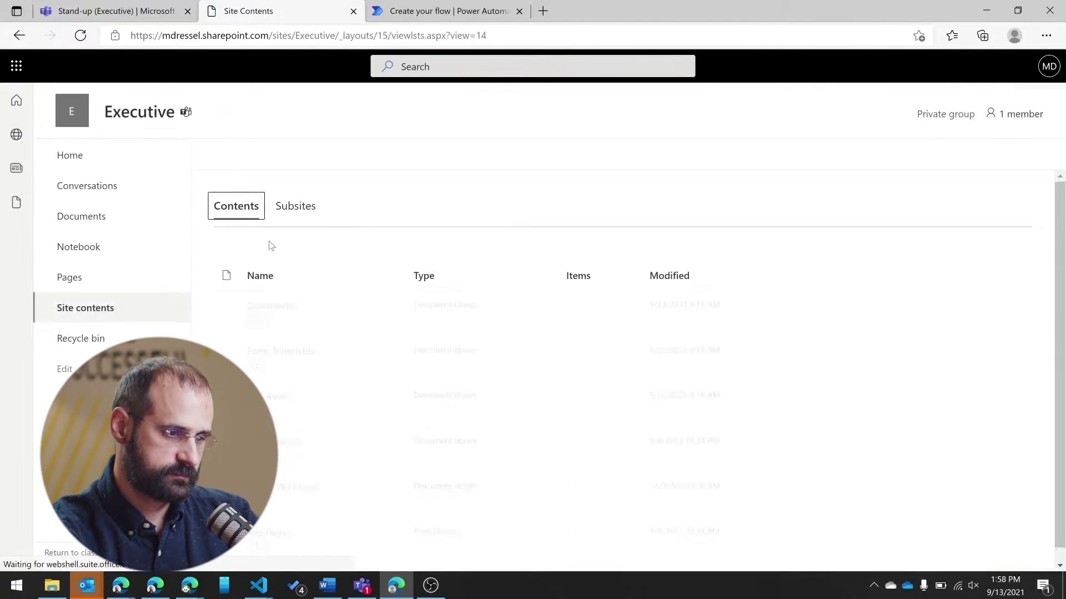
Step: Create a new list from the Issue tracker template, keeping the name Issue tracker
left_click(239, 155)
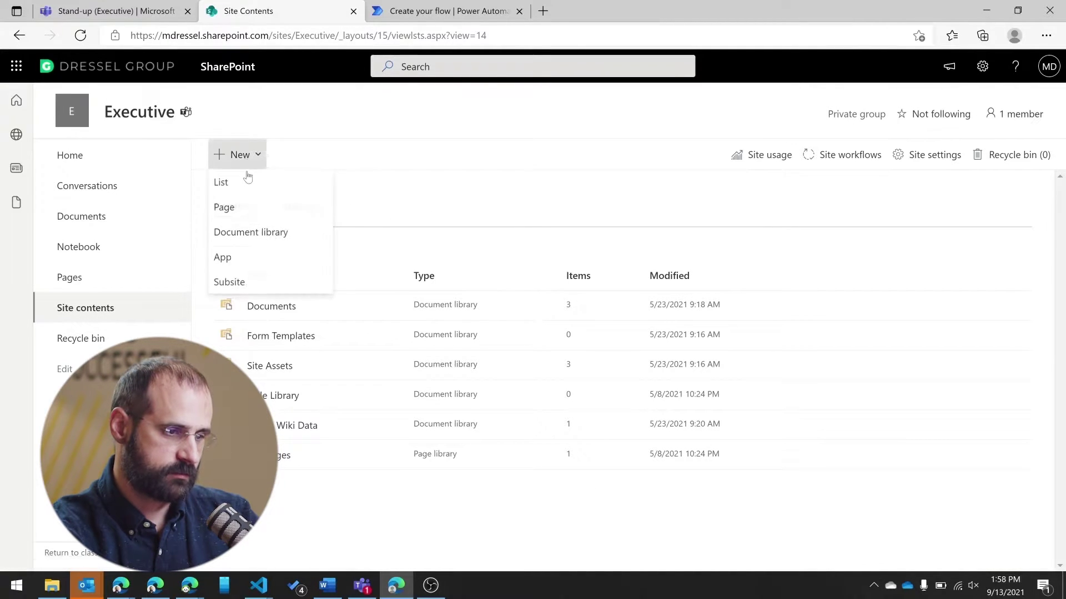
left_click(247, 181)
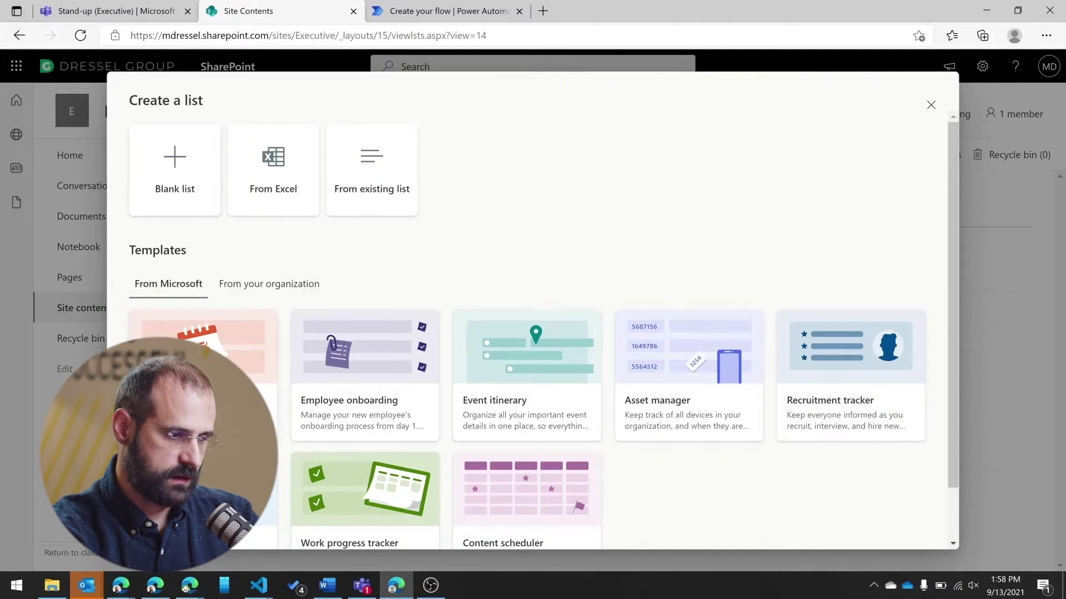
left_click(247, 364)
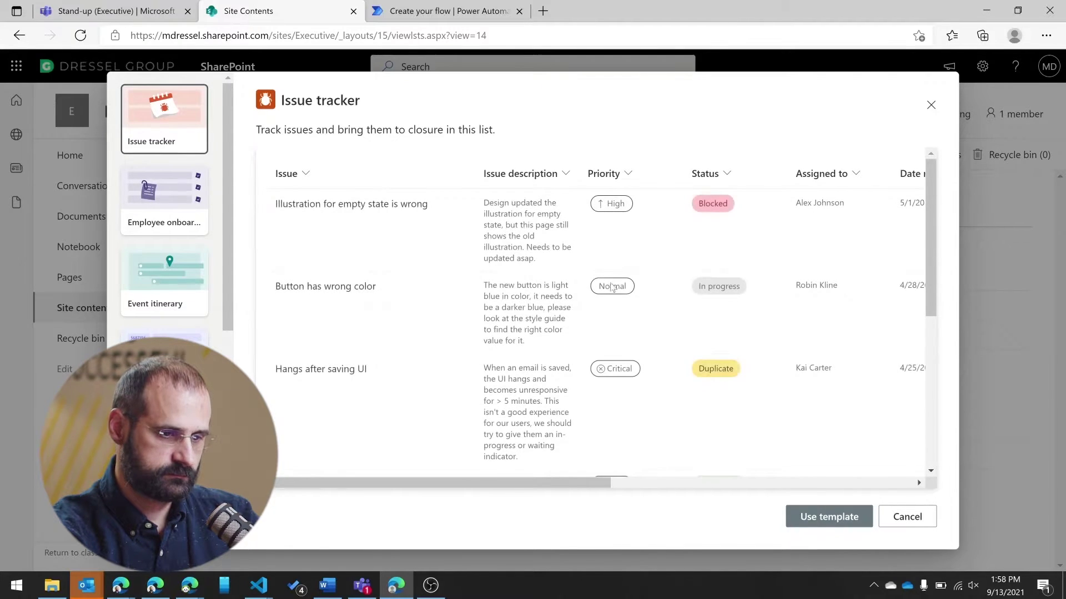
left_click(826, 517)
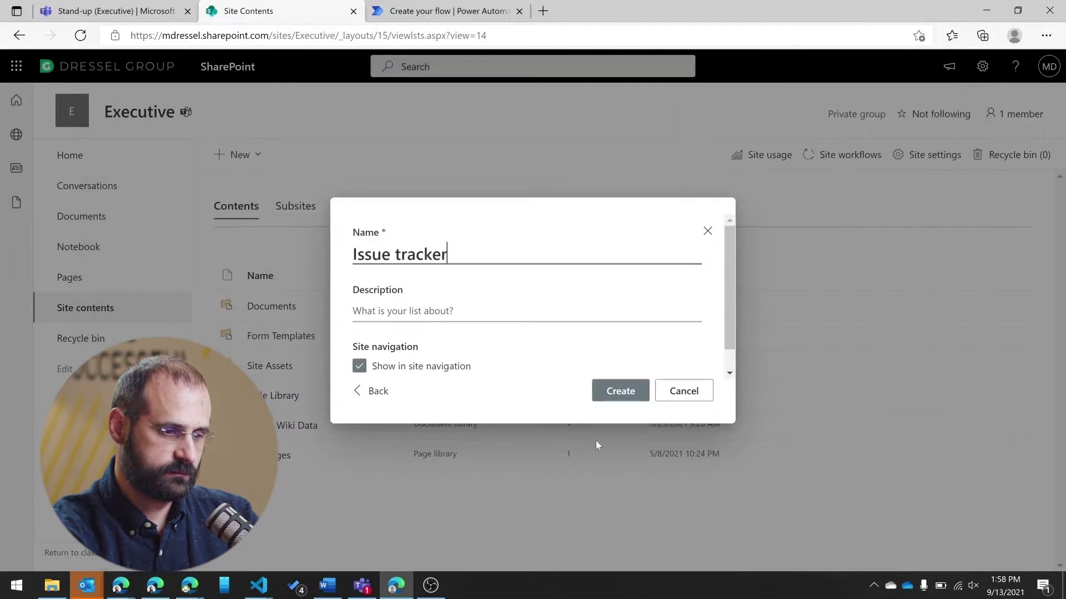
left_click(615, 392)
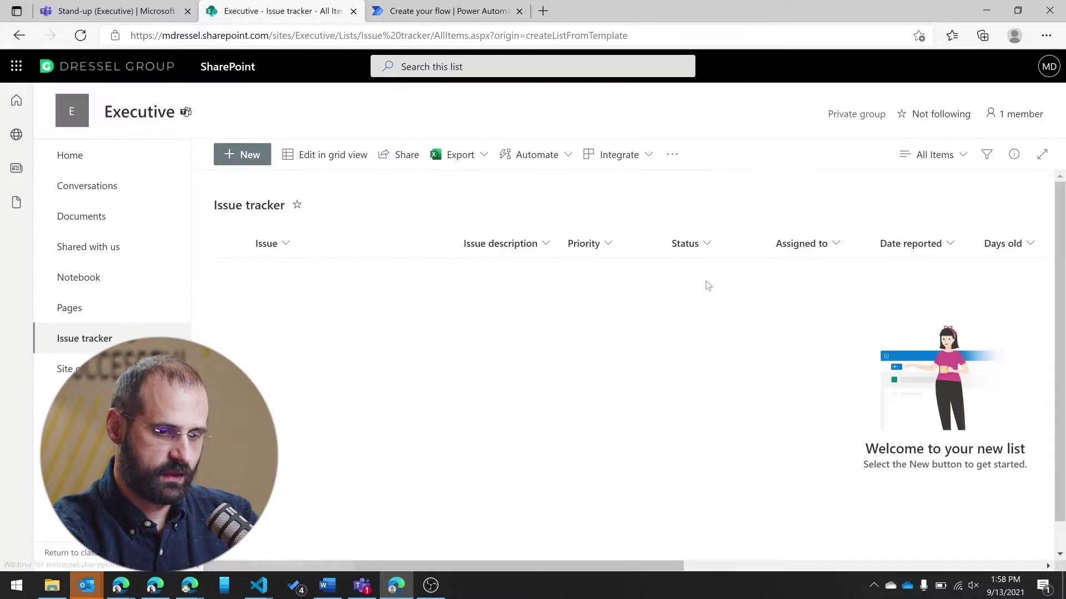
left_click(439, 18)
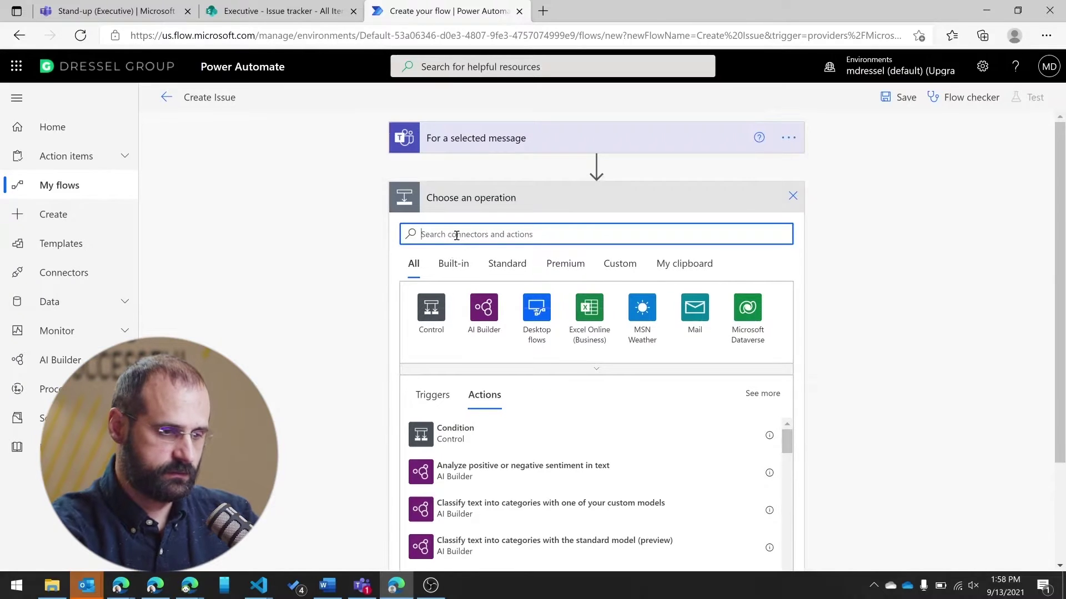
Step: Add the SharePoint Create item action, found by searching 'create'
type("create")
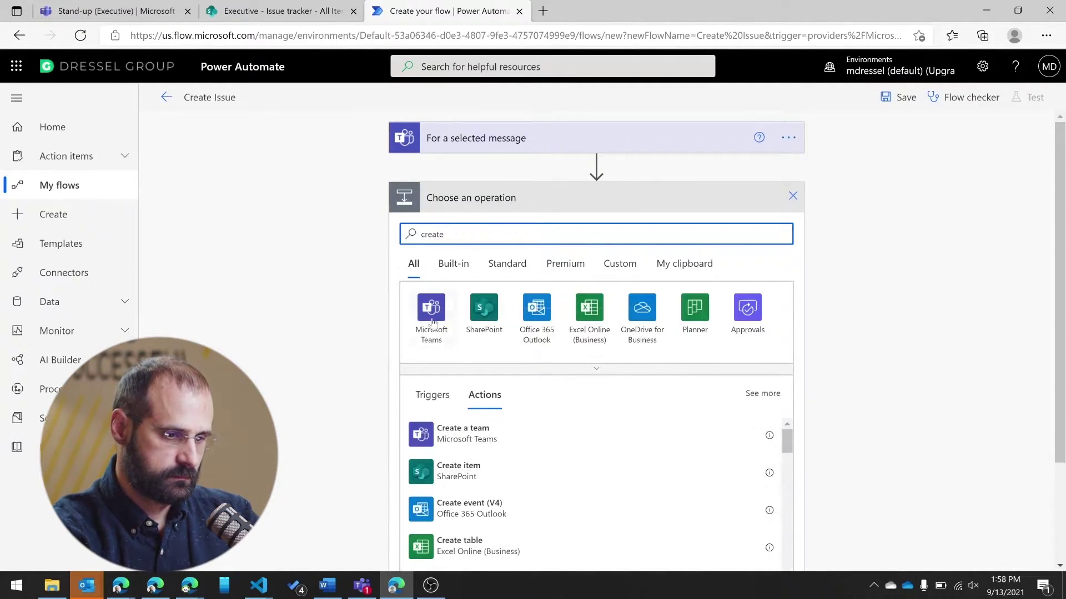
left_click(484, 309)
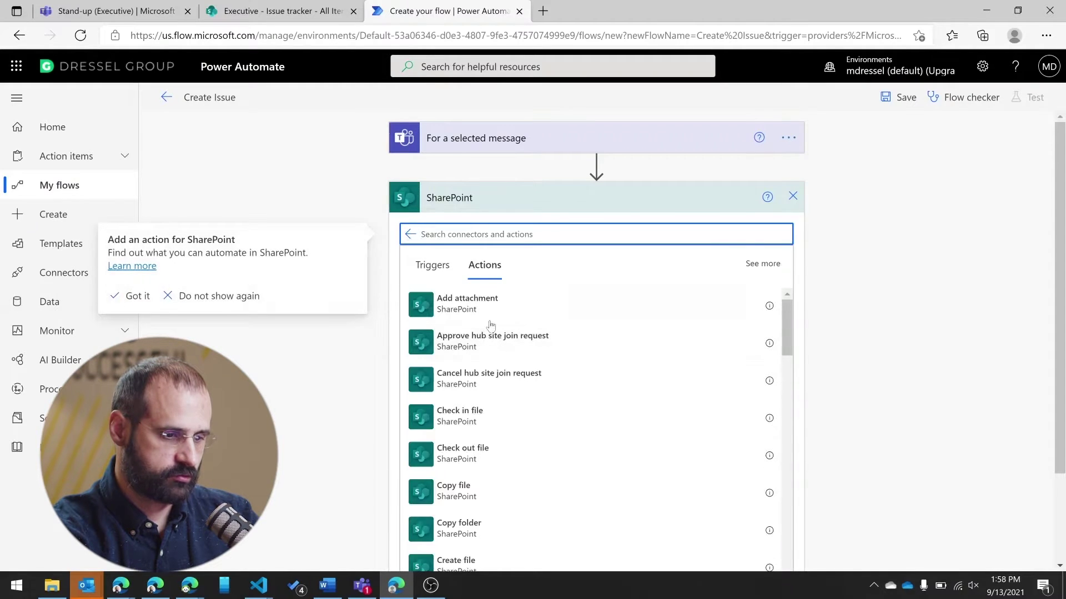
scroll(505, 477, "down", 3)
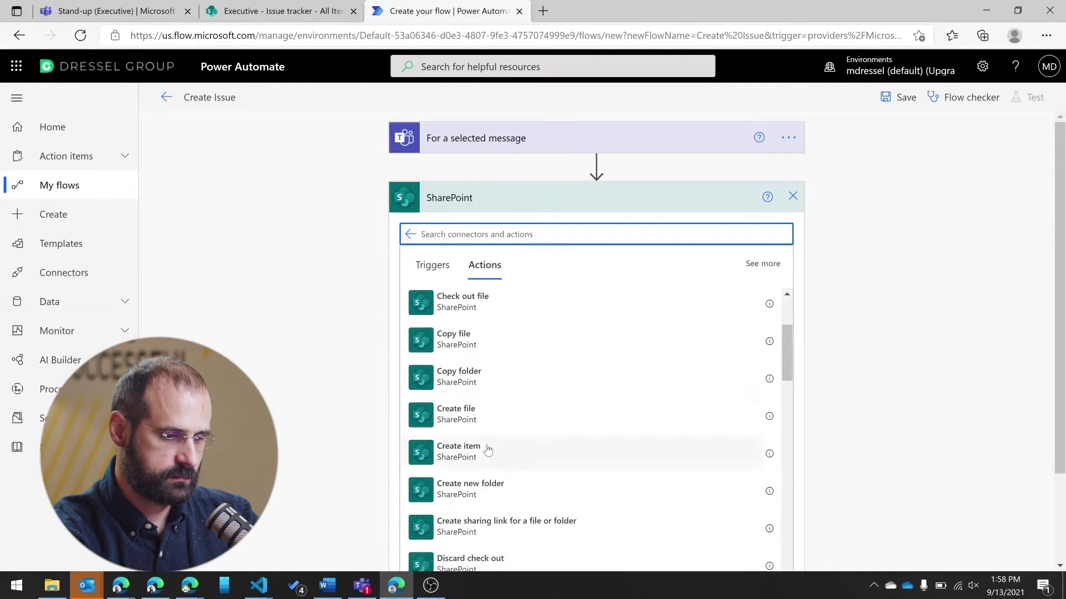
left_click(488, 450)
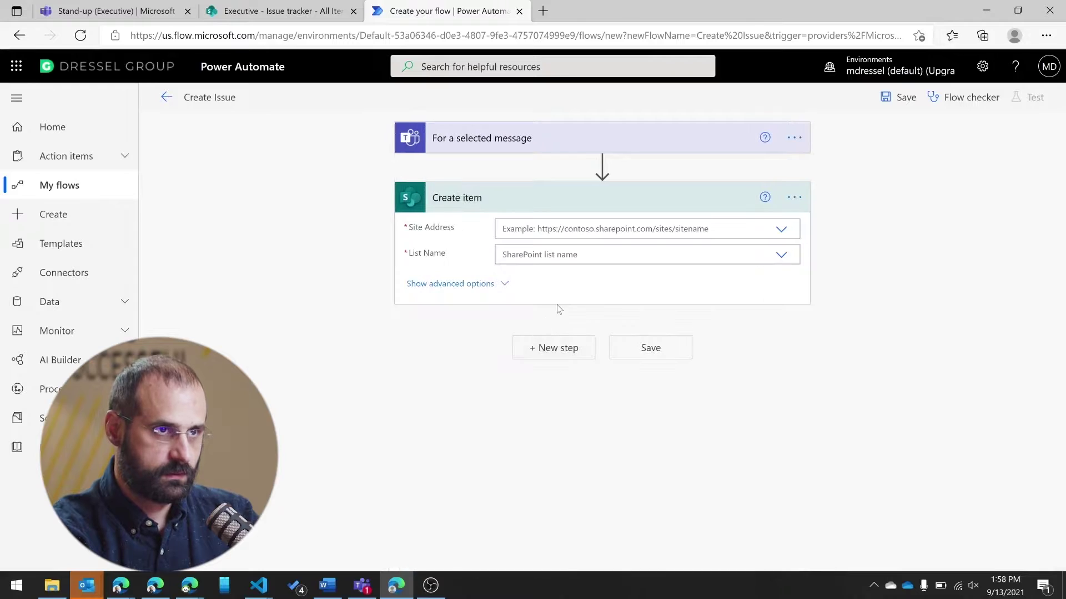
Step: Point Create item at the Executive site and its Issue tracker list
left_click(781, 228)
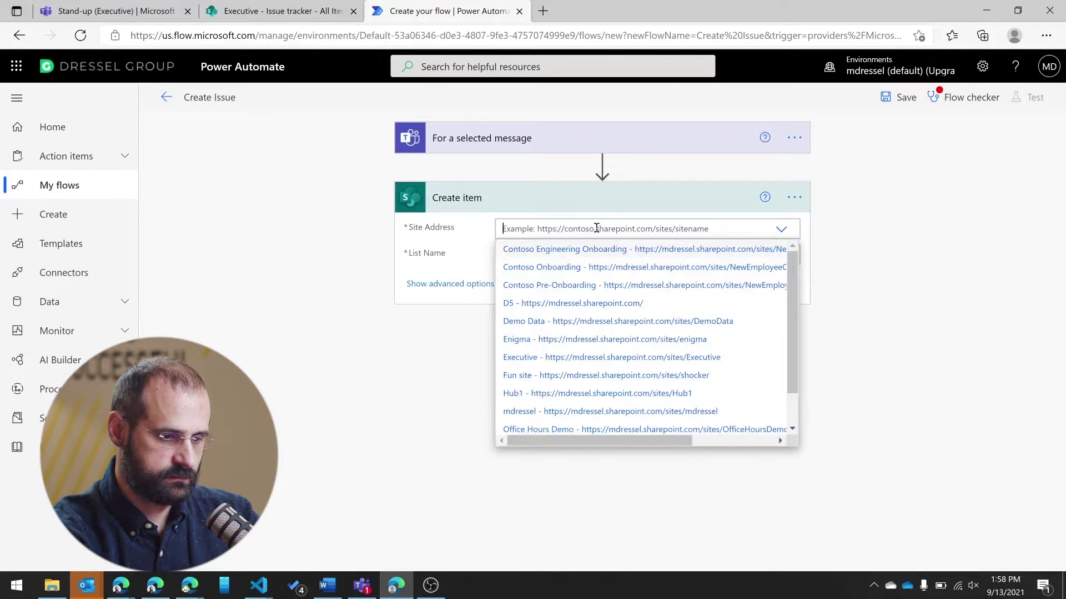
left_click(602, 358)
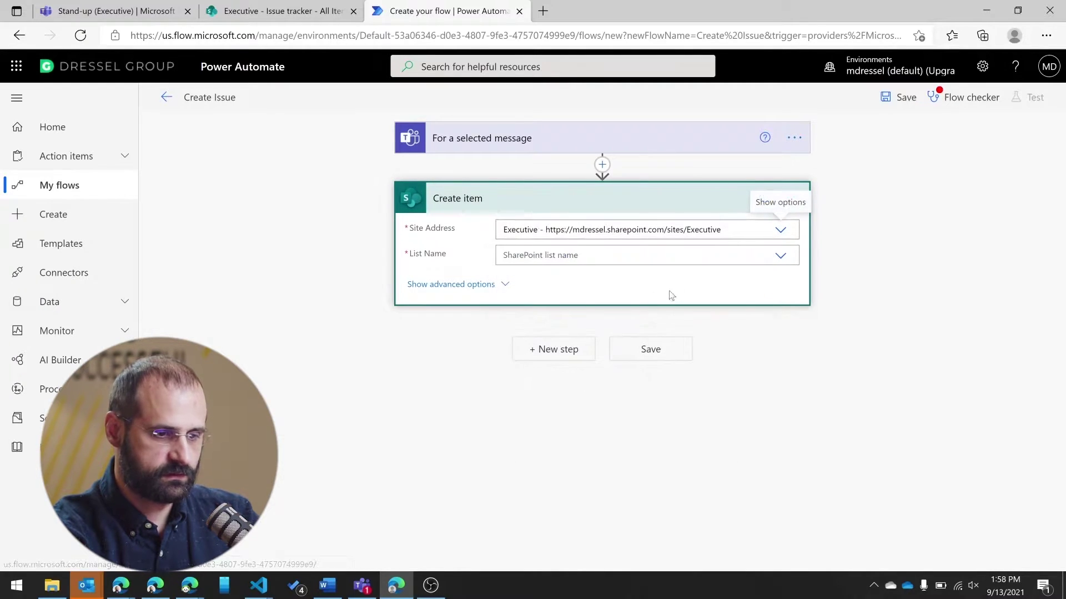
left_click(764, 263)
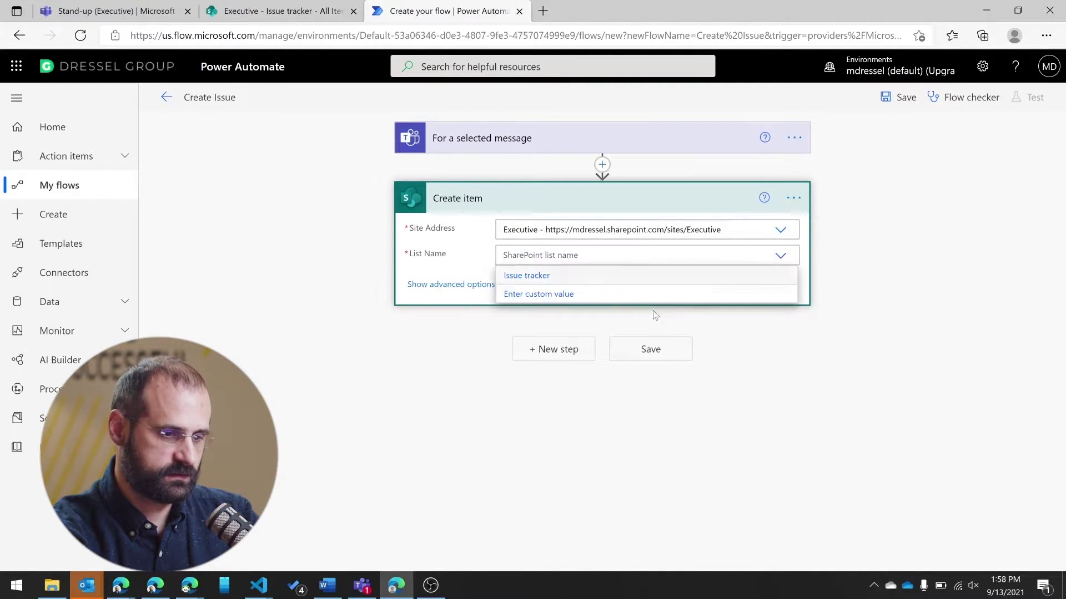
left_click(534, 275)
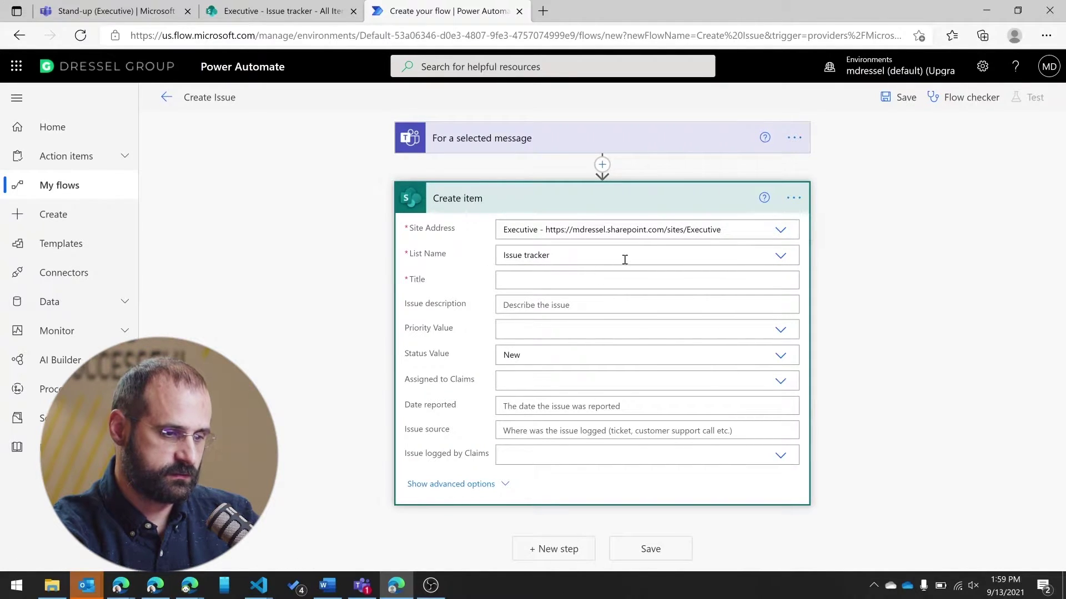
Step: Fill the issue Title with the Teams message's Message Content from Dynamic content
left_click(601, 280)
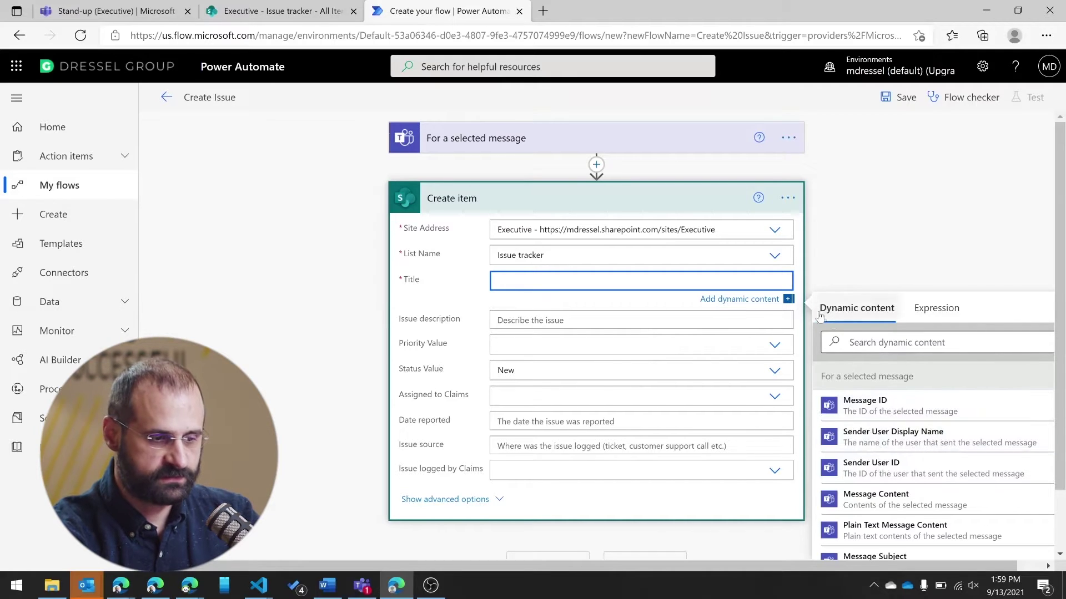
scroll(998, 442, "down", 3)
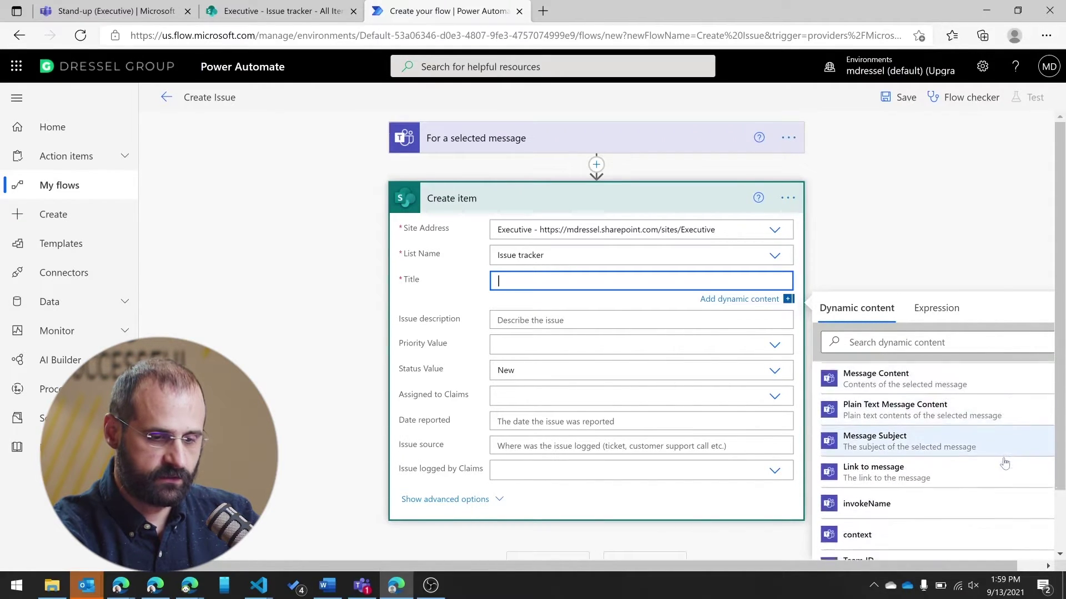
scroll(1005, 475, "up", 2)
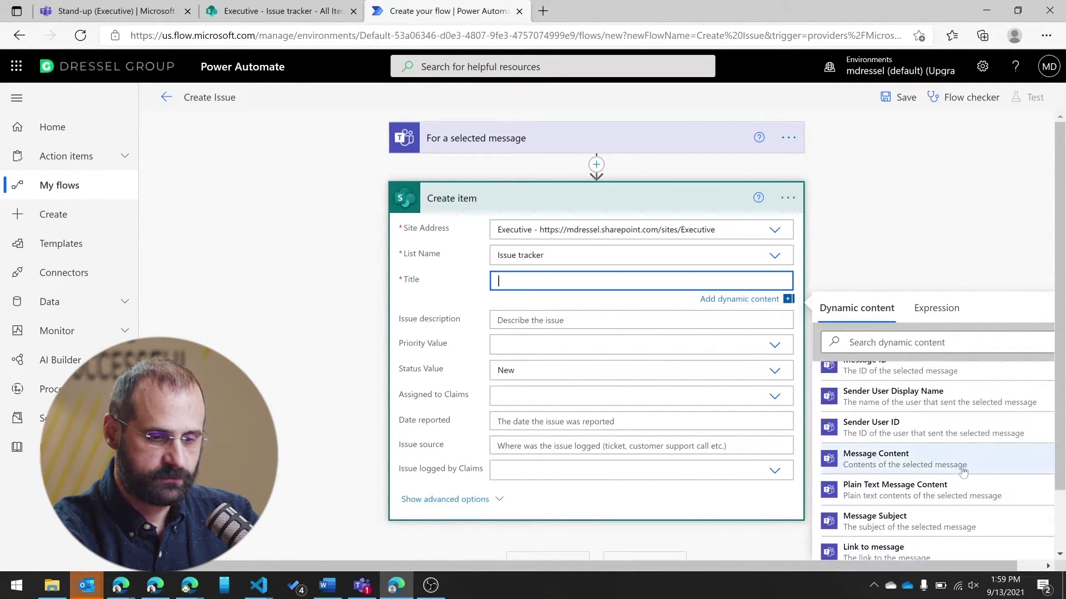
left_click(913, 459)
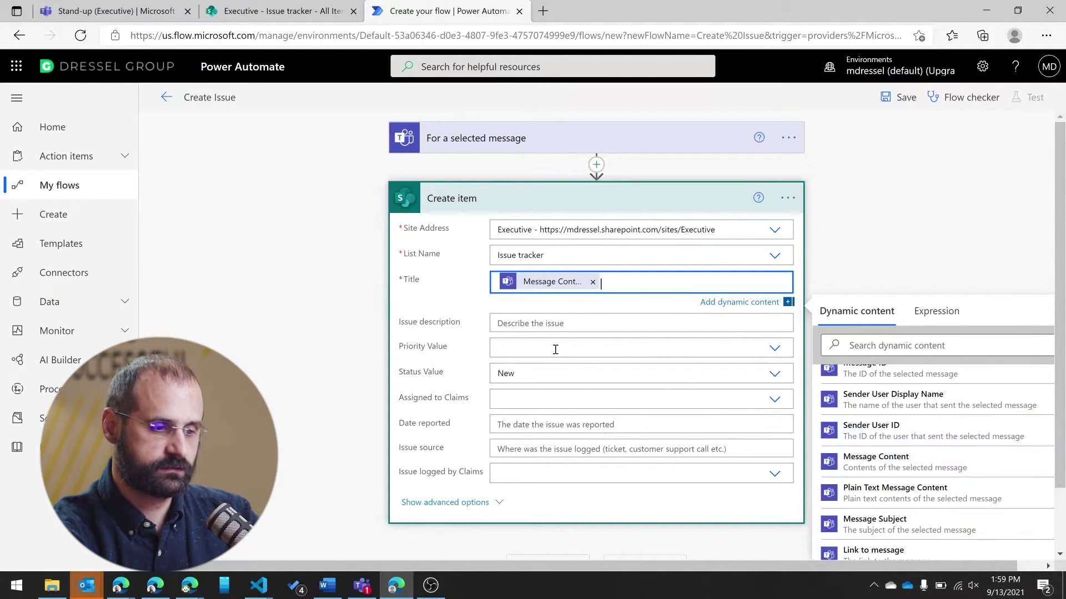
Step: Put myComment into Issue description and save the Create Issue flow
left_click(547, 324)
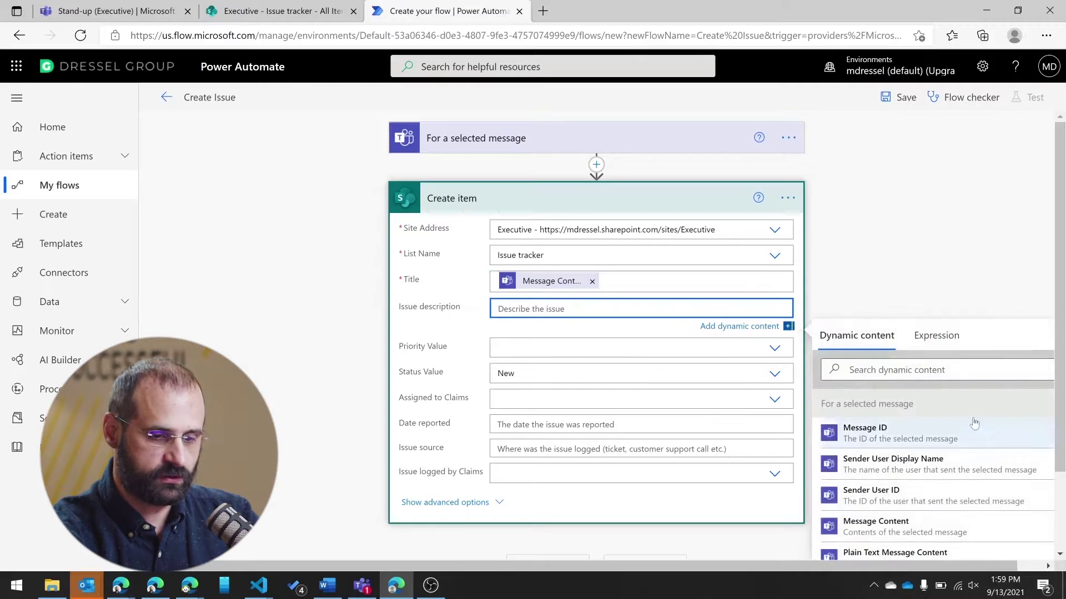
scroll(991, 453, "down", 2)
scroll(990, 452, "down", 4)
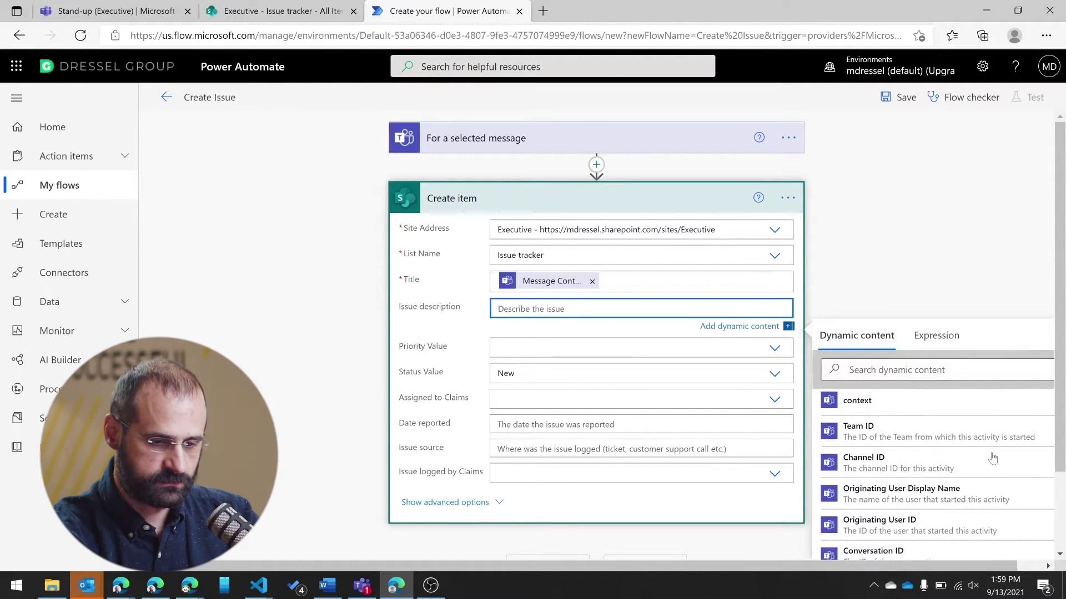
scroll(991, 452, "down", 3)
left_click(949, 505)
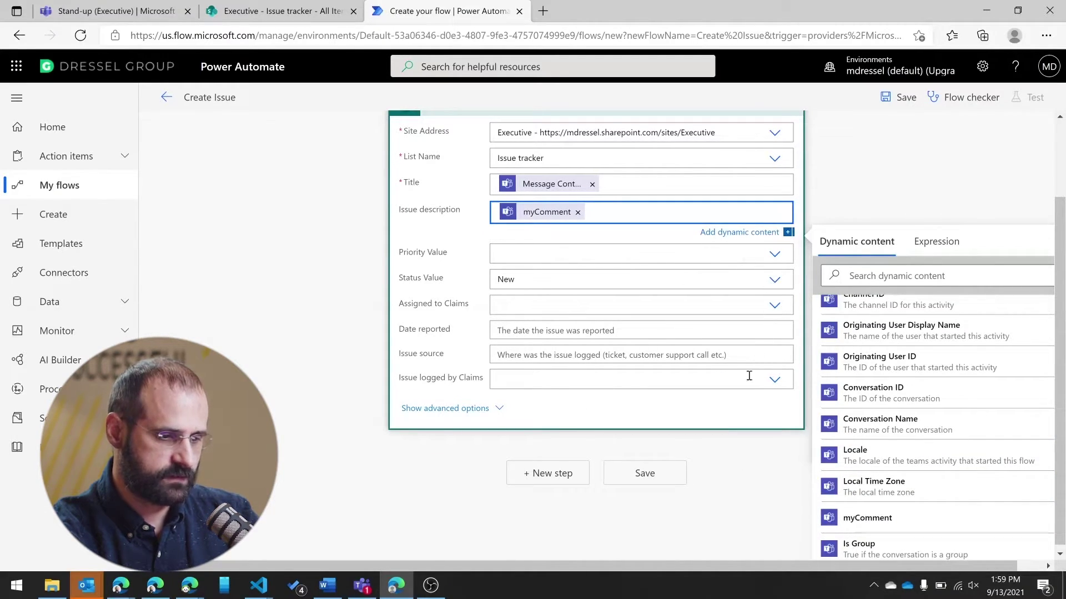
left_click(830, 221)
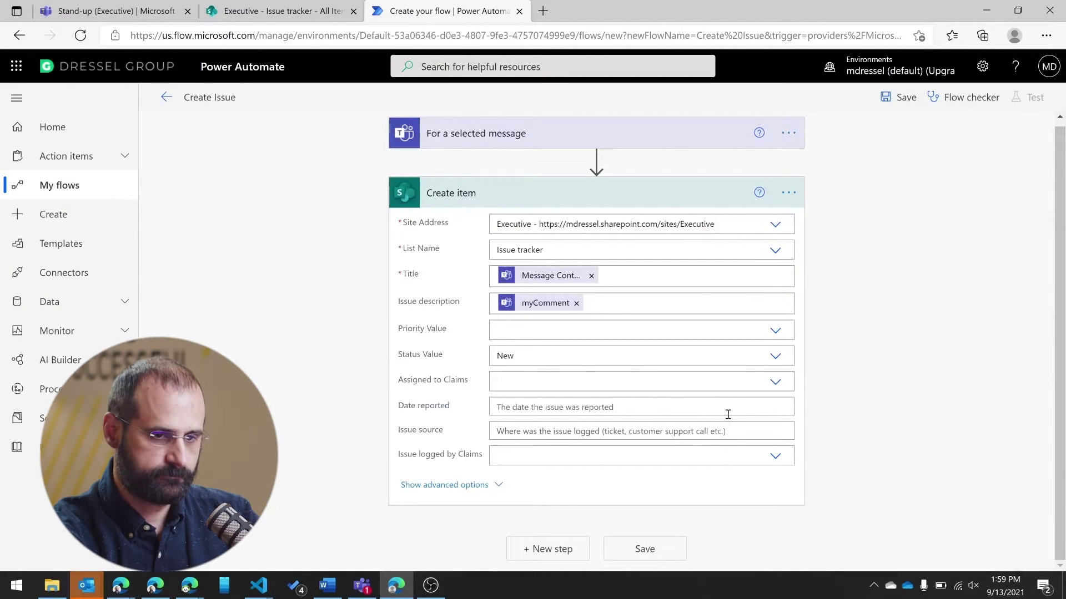
left_click(653, 553)
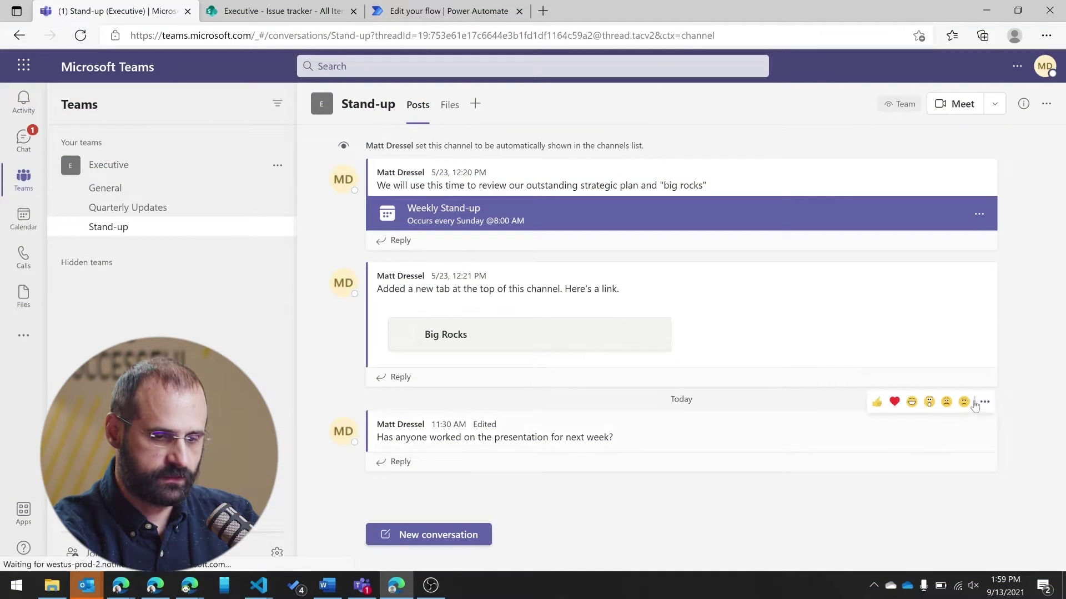
Step: Run Create Issue on the presentation question with comment 'This is a priority because the presentation is due next week.'
left_click(983, 404)
mouse_move(982, 407)
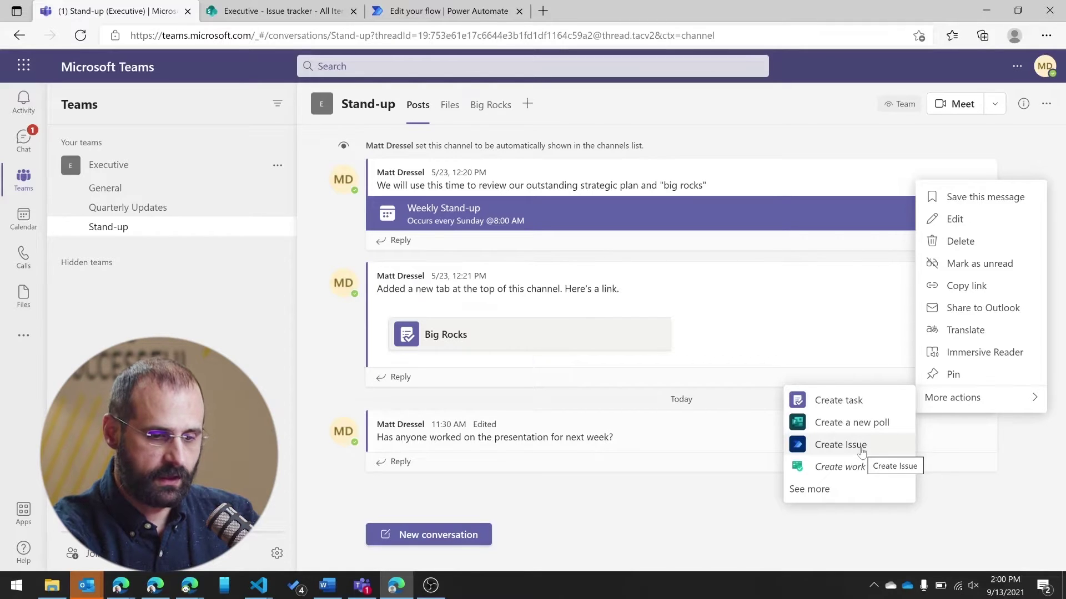
left_click(861, 451)
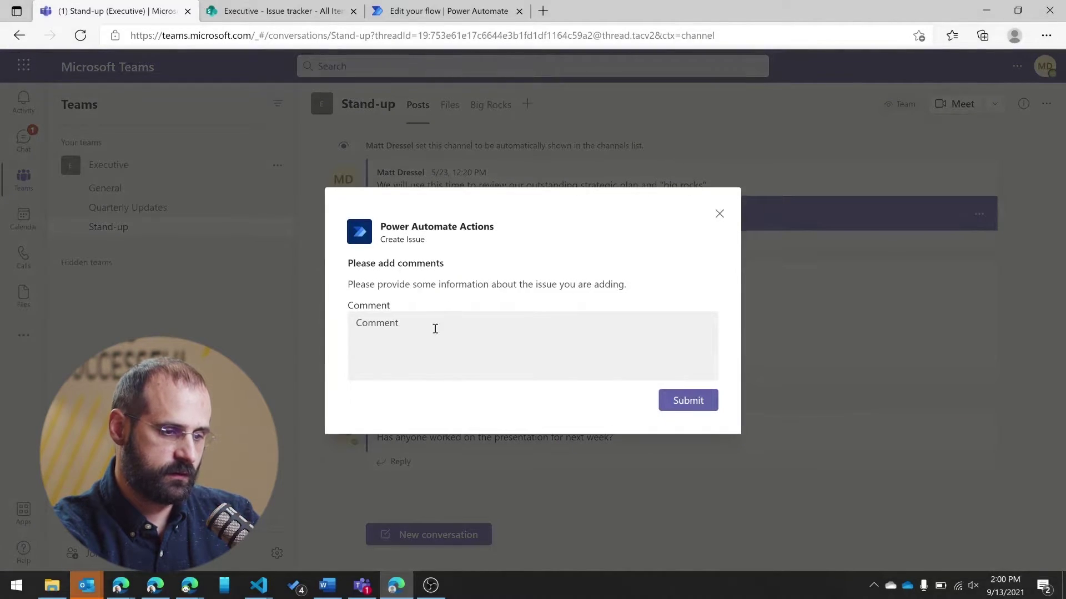
left_click(435, 329)
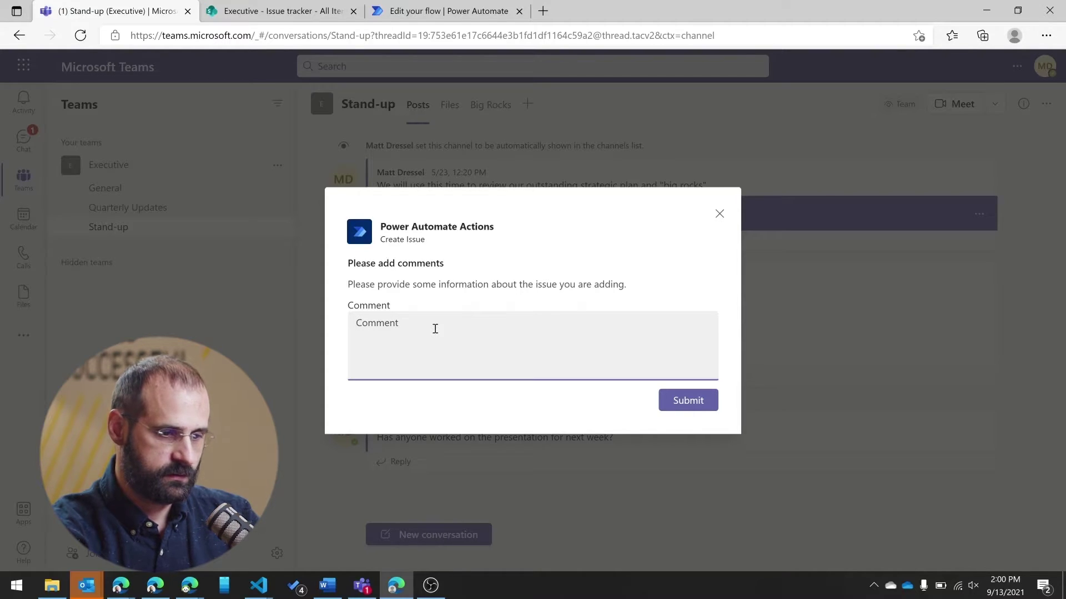
type("This is a priority because the presentation is due next week.")
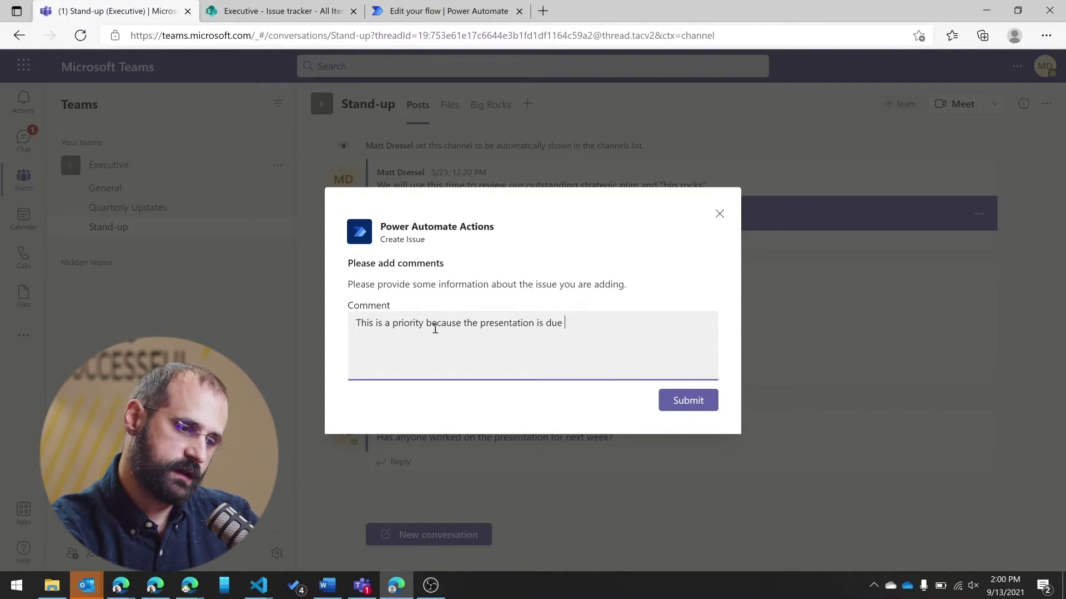
left_click(663, 401)
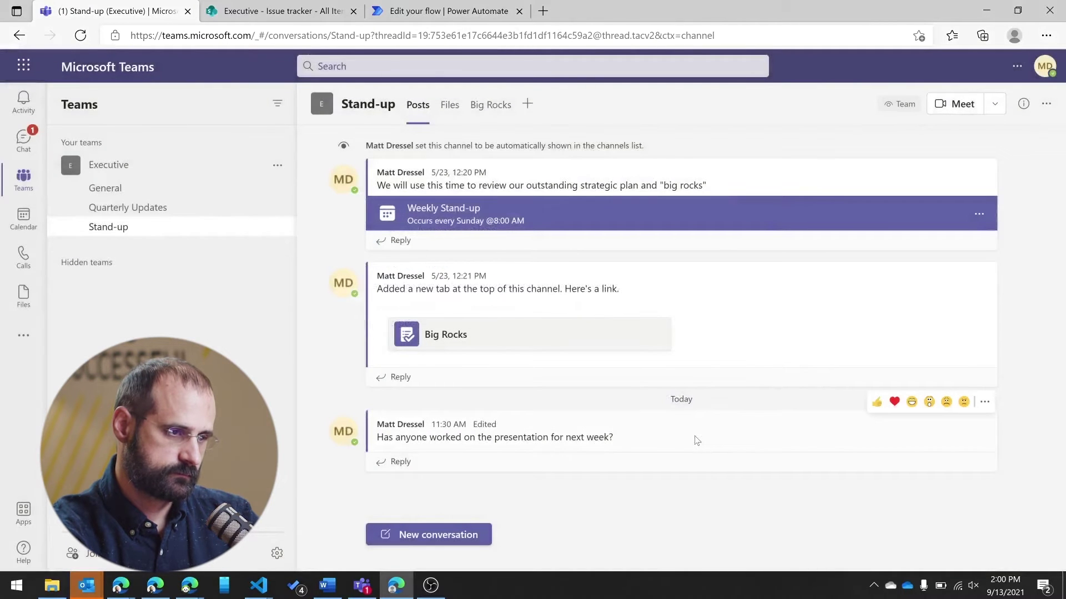
Step: Reload the SharePoint Issue tracker list with F5 to look for the new presentation issue
left_click(322, 11)
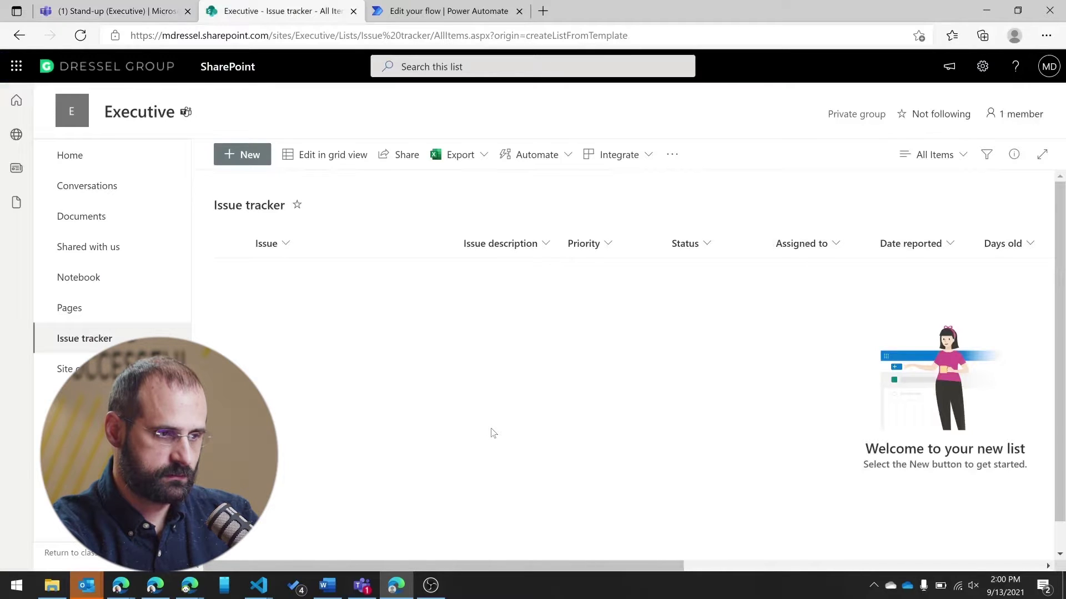
key("F5")
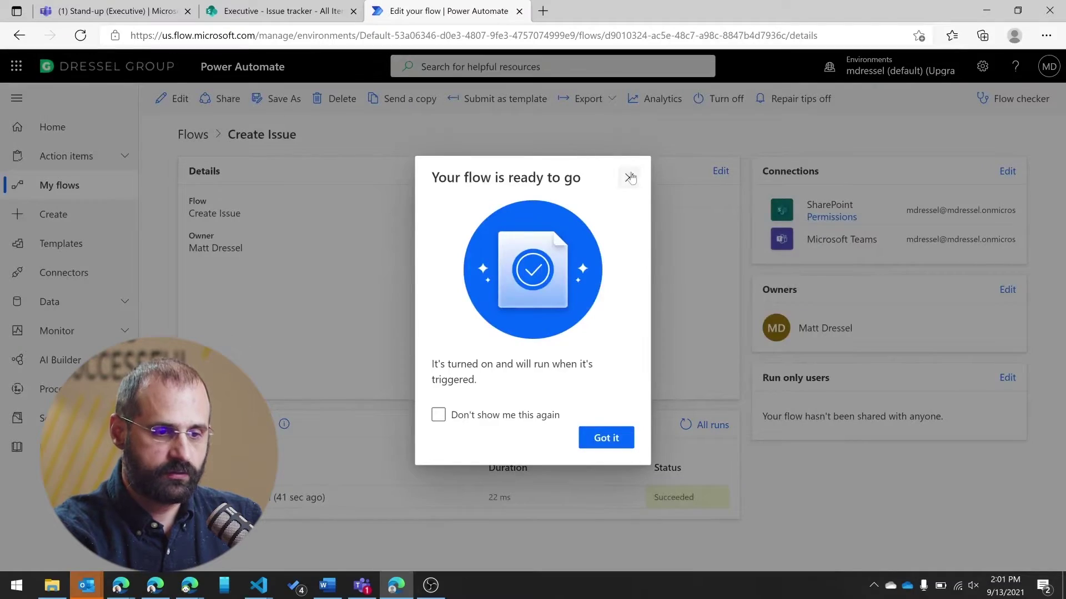
Step: Dismiss the ready notice and add a colleague as a run-only user of Create Issue
left_click(631, 177)
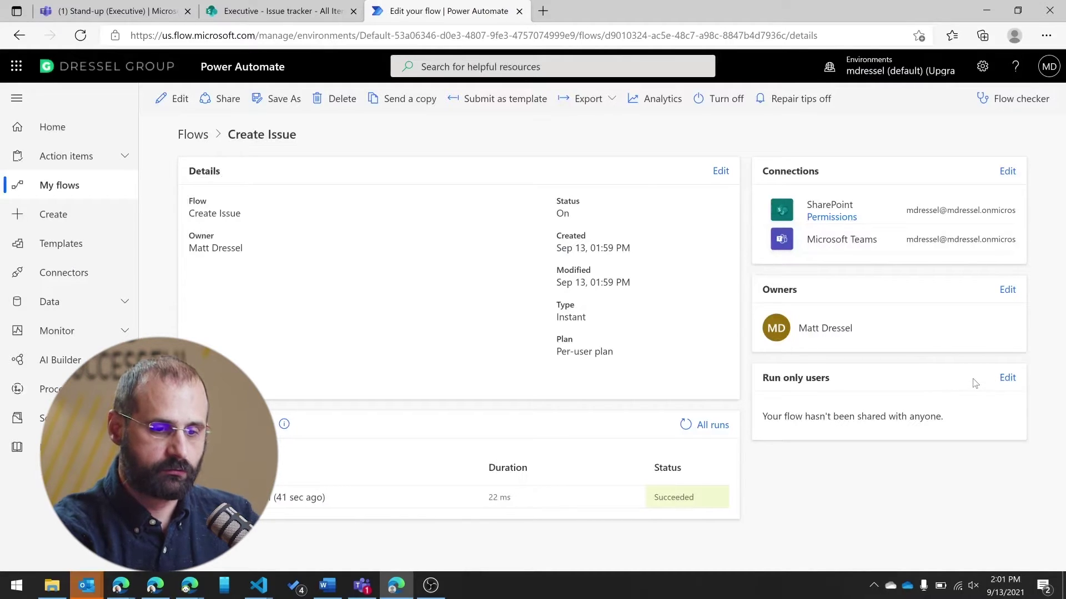
left_click(1007, 379)
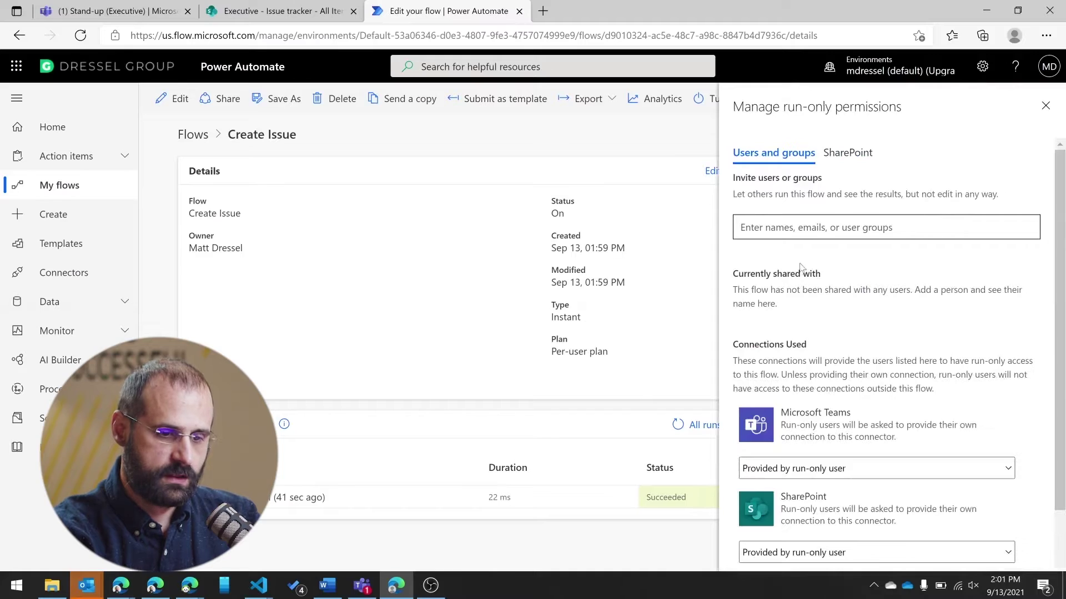
left_click(808, 229)
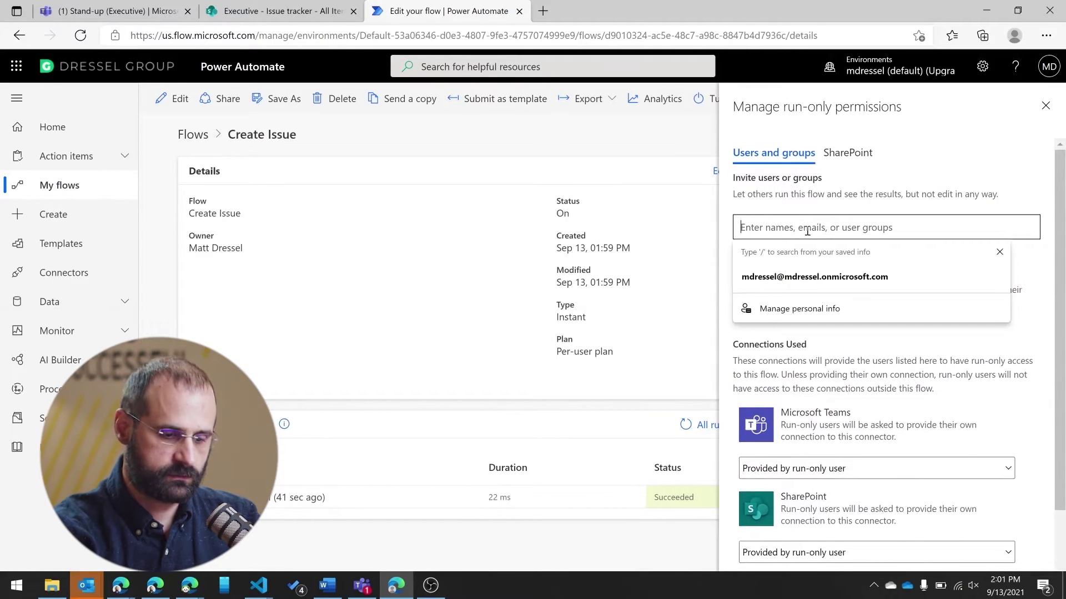
type("mike")
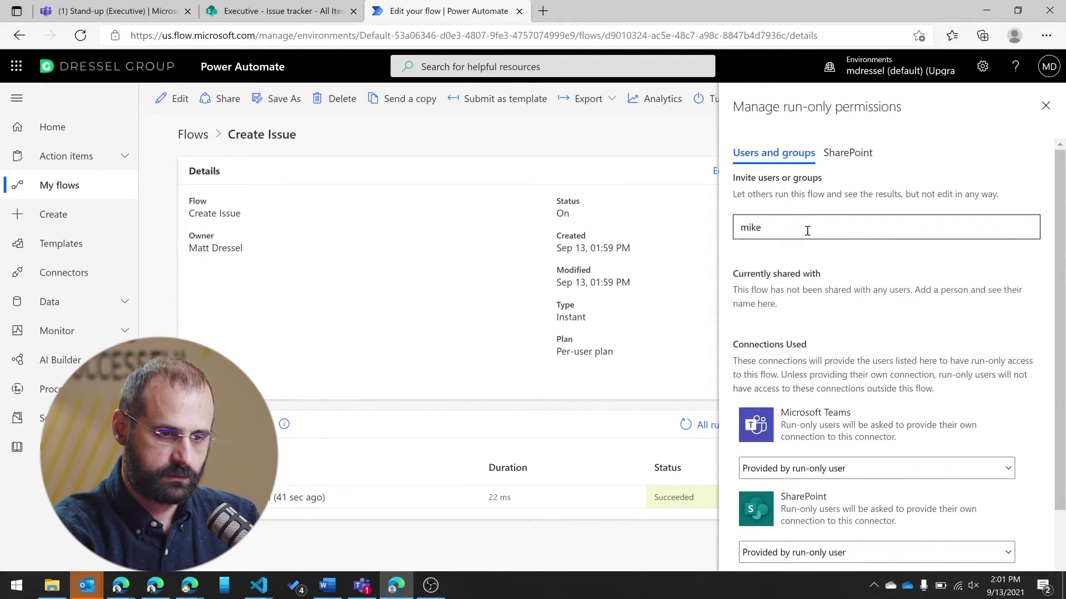
key("BackSpace")
key("BackSpace")
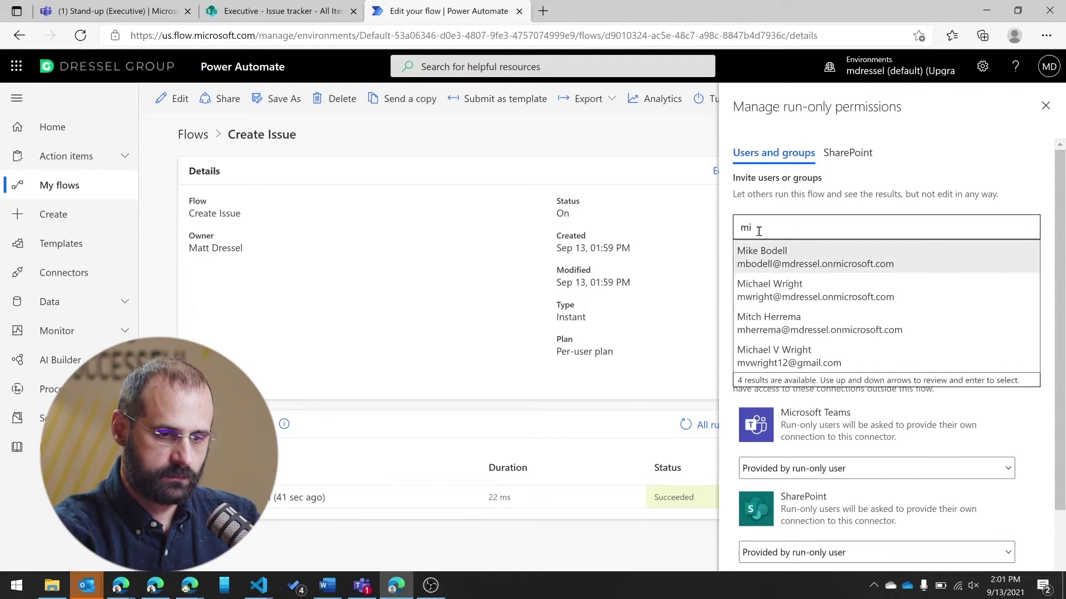
key("Return")
Step: Keep Teams and SharePoint connections as 'Provided by run-only user' and save the permissions
scroll(909, 311, "down", 3)
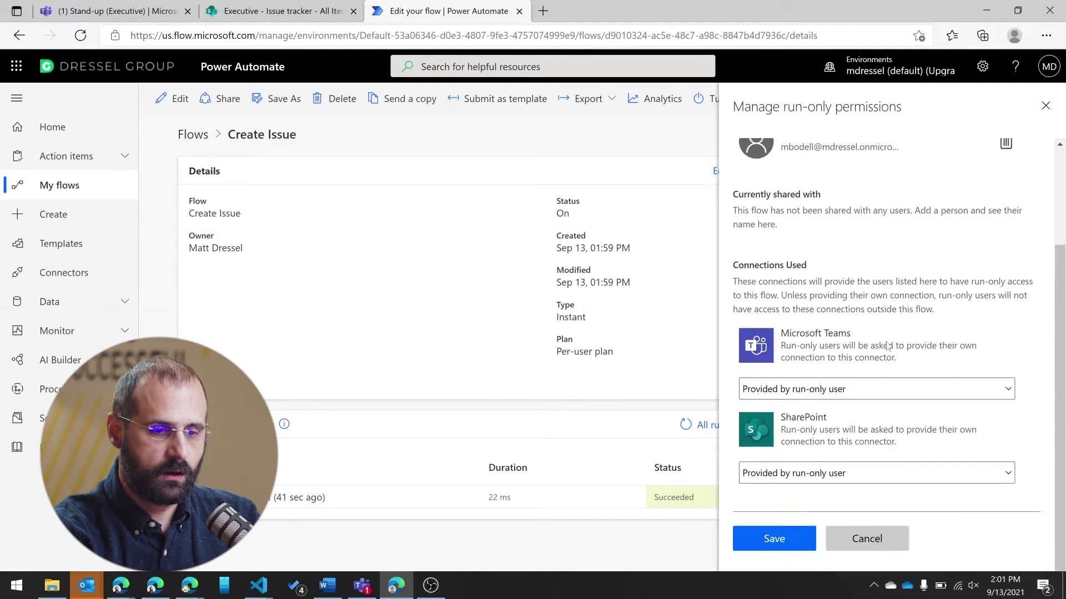
scroll(907, 299, "up", 3)
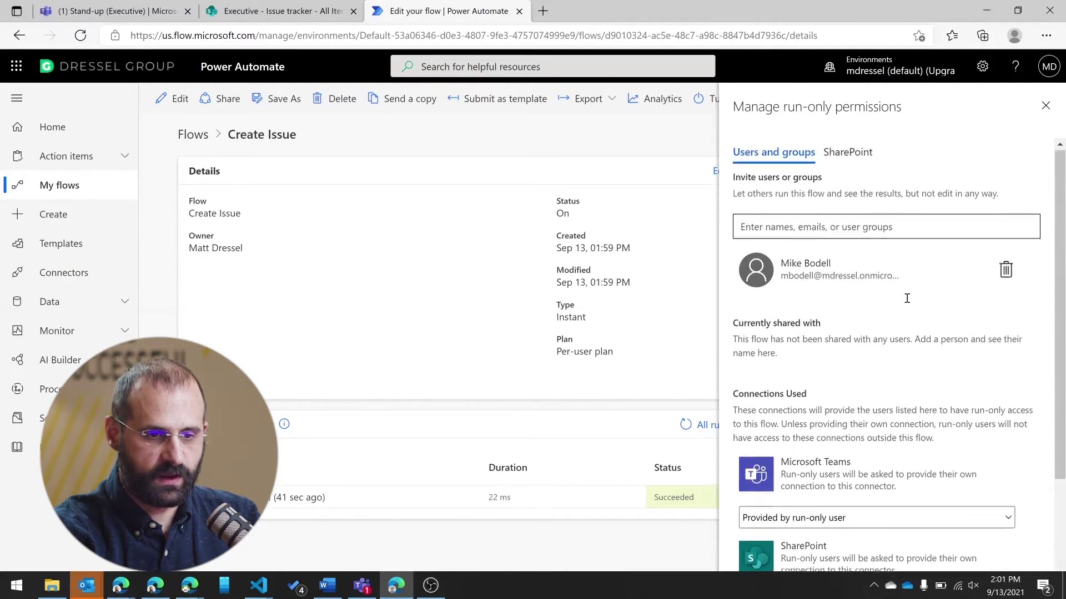
scroll(930, 385, "down", 2)
scroll(899, 397, "down", 2)
left_click(914, 392)
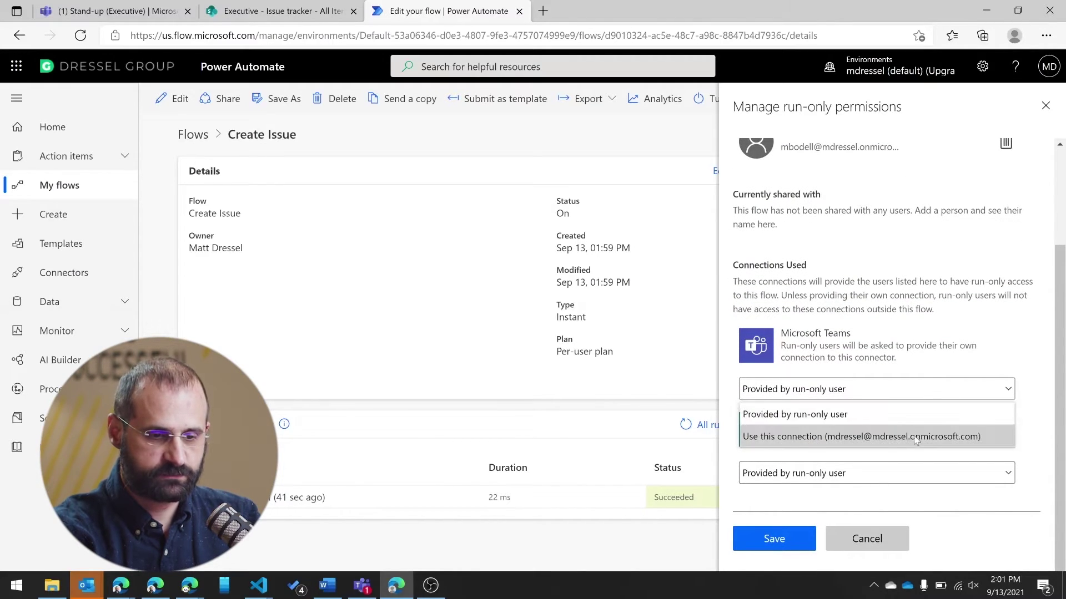
left_click(923, 365)
left_click(906, 393)
left_click(906, 393)
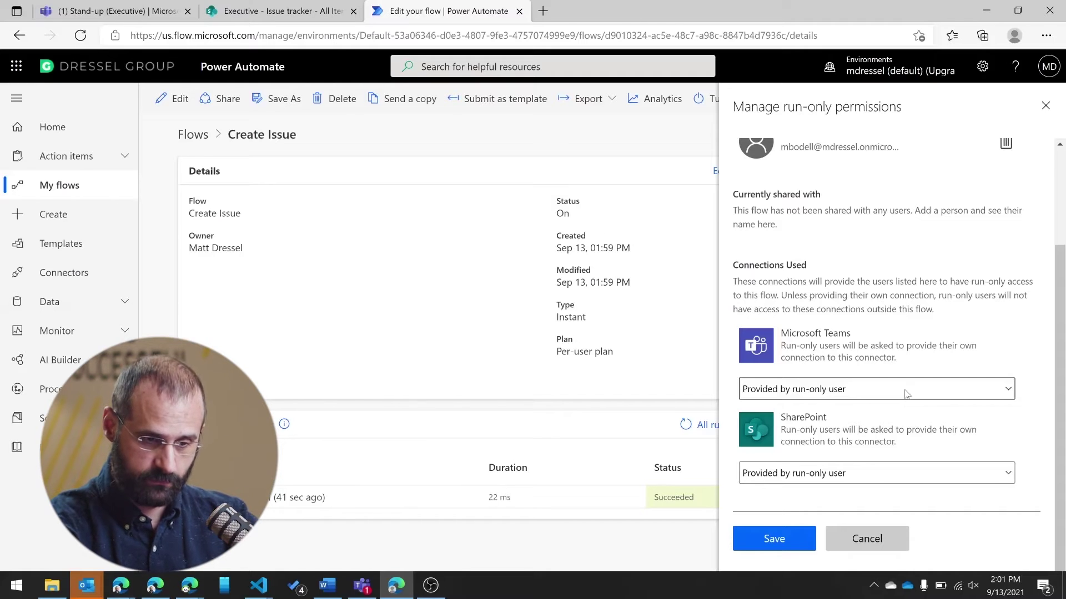
left_click(907, 394)
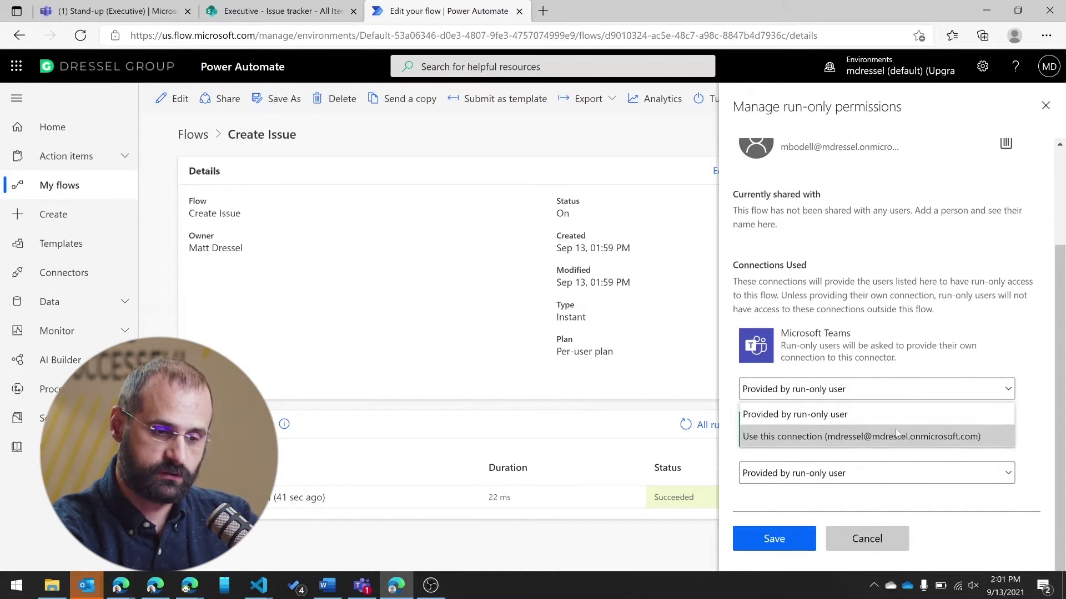
left_click(928, 347)
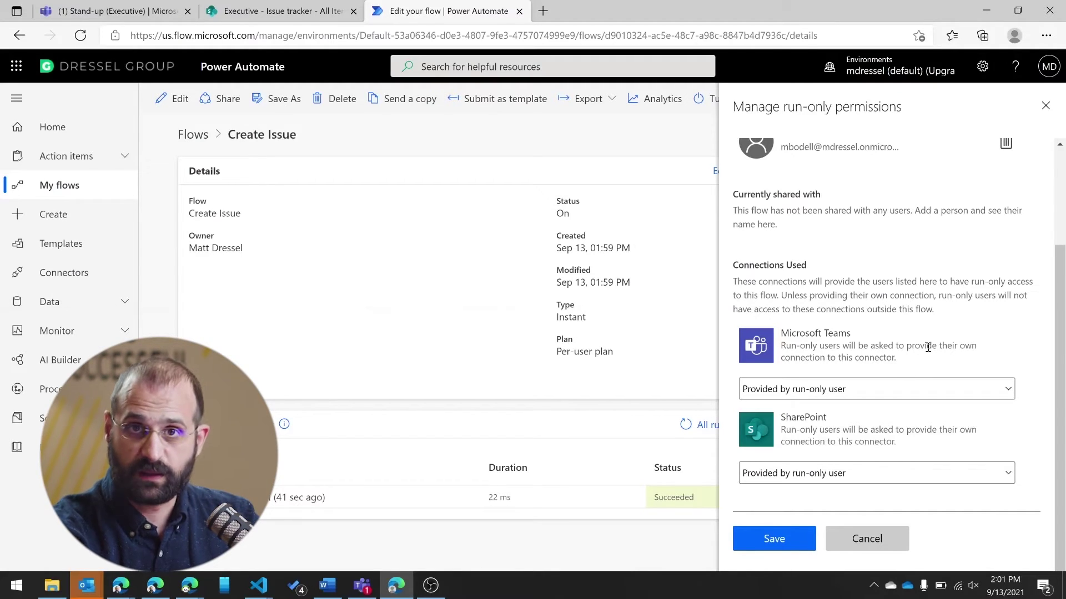
left_click(777, 537)
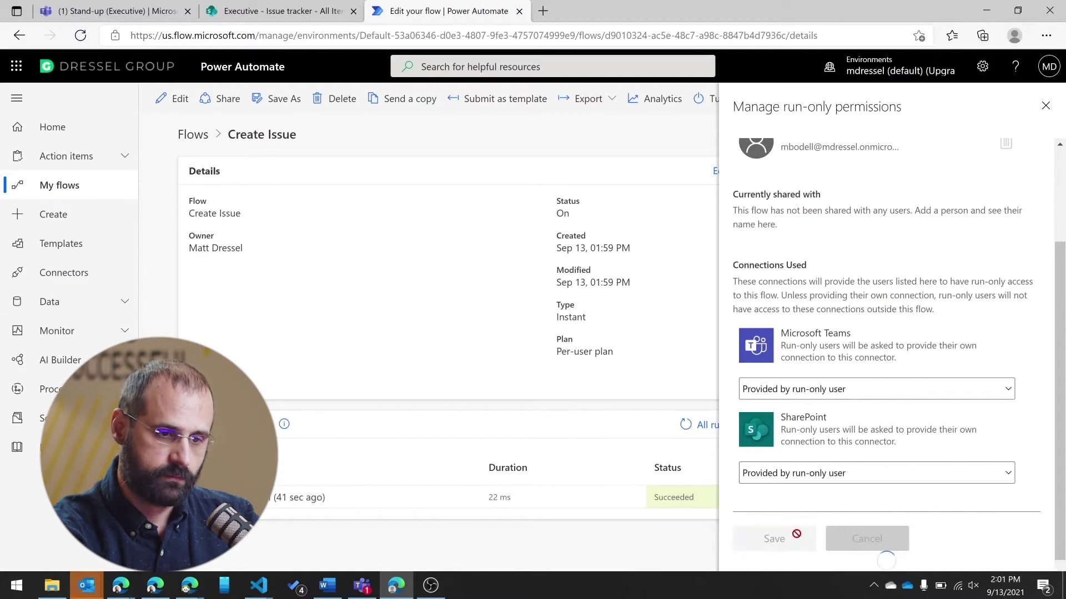